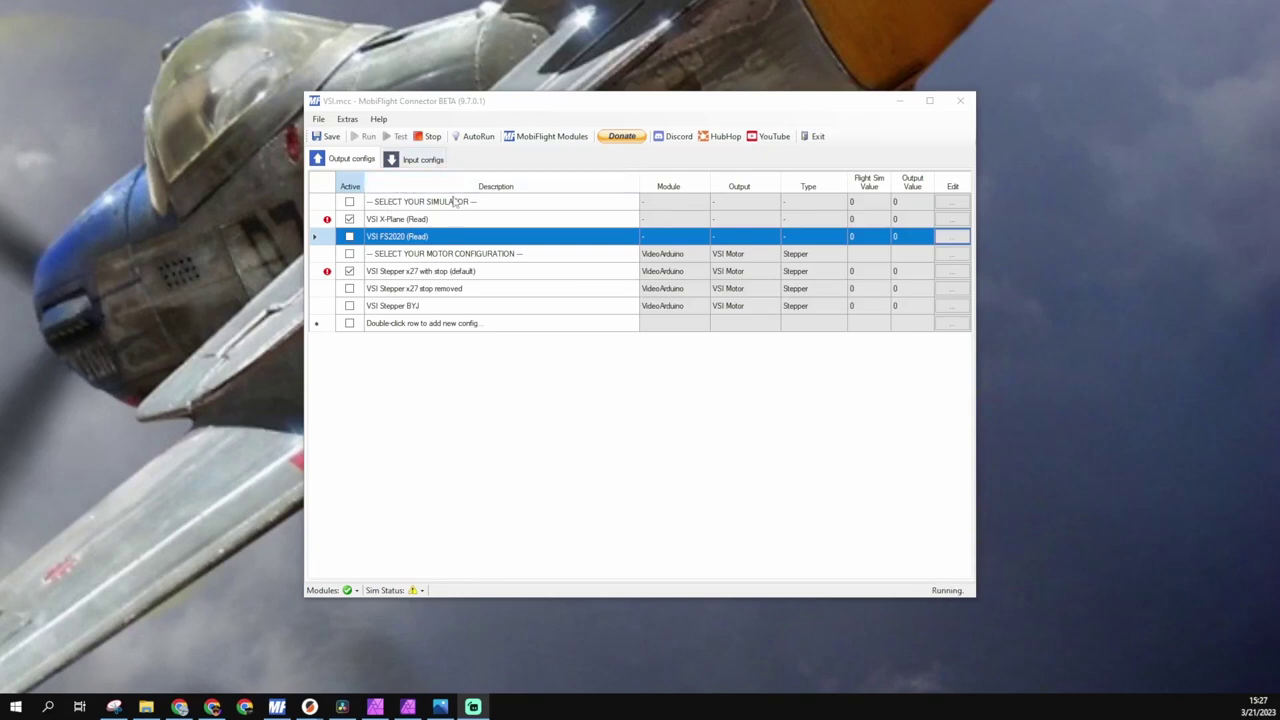
Step: Toggle the Active checkboxes of the X-Plane simulator entry and the VSI Stepper x27 with stop entry
{"action": "left_click", "coordinate": [349, 219]}
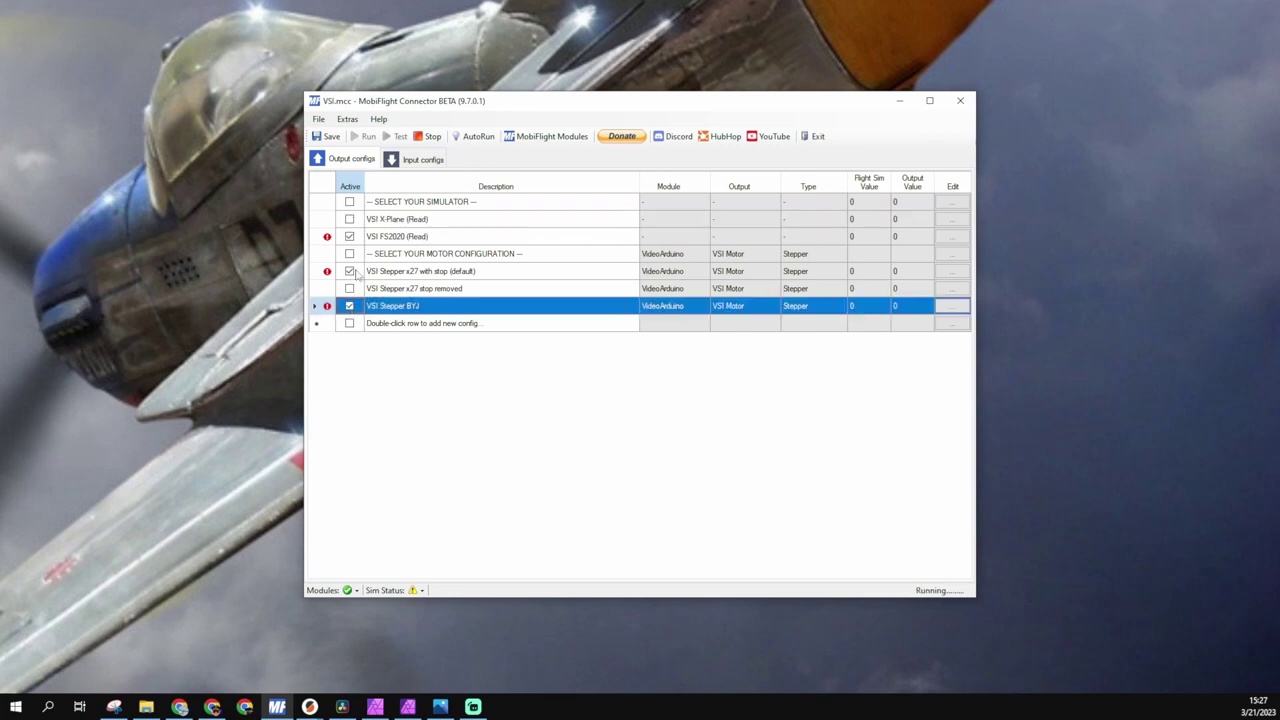
{"action": "left_click", "coordinate": [356, 275]}
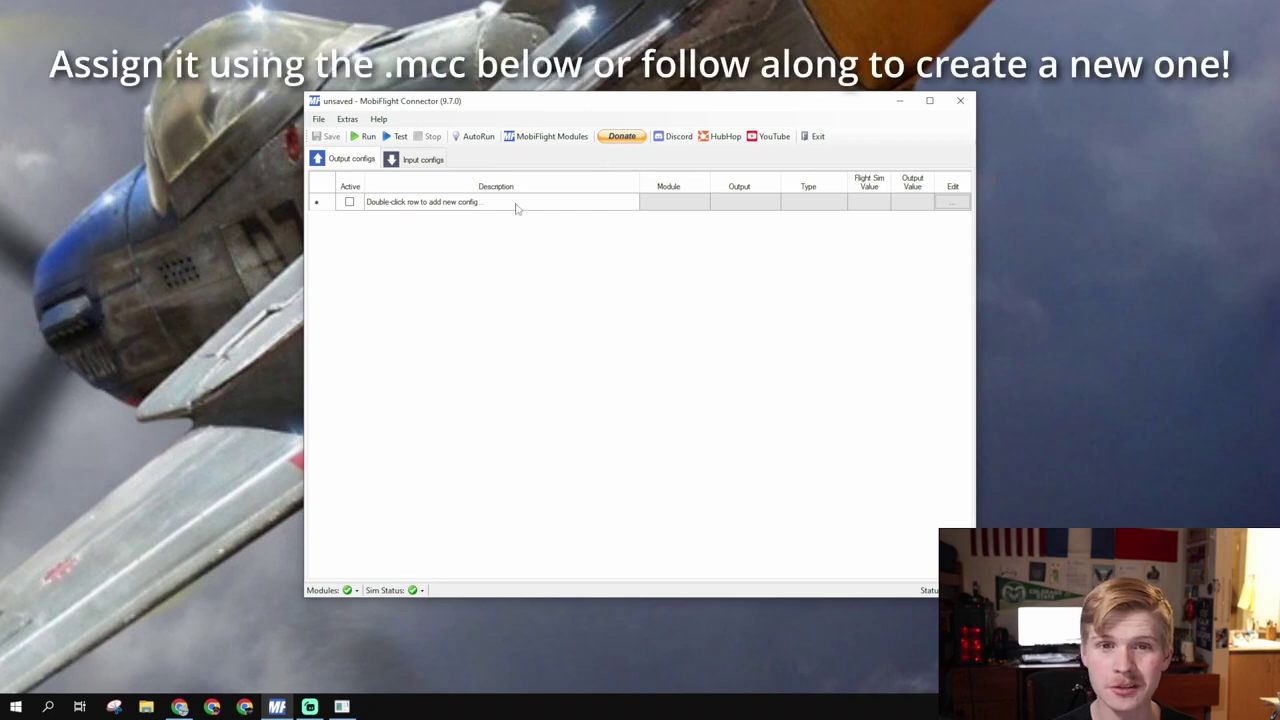
Step: In the board's module settings, set the stepper's pins to 2, 4, 3 and 5
{"action": "left_click", "coordinate": [549, 142]}
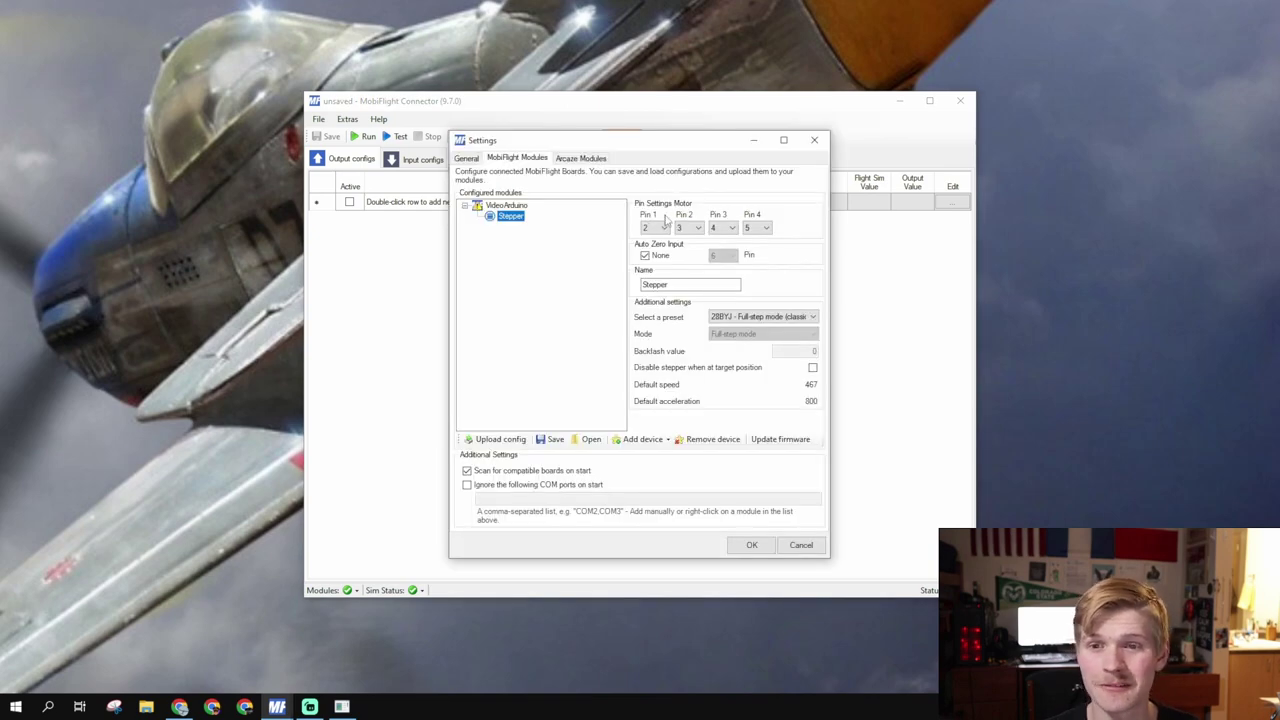
{"action": "left_click", "coordinate": [687, 228]}
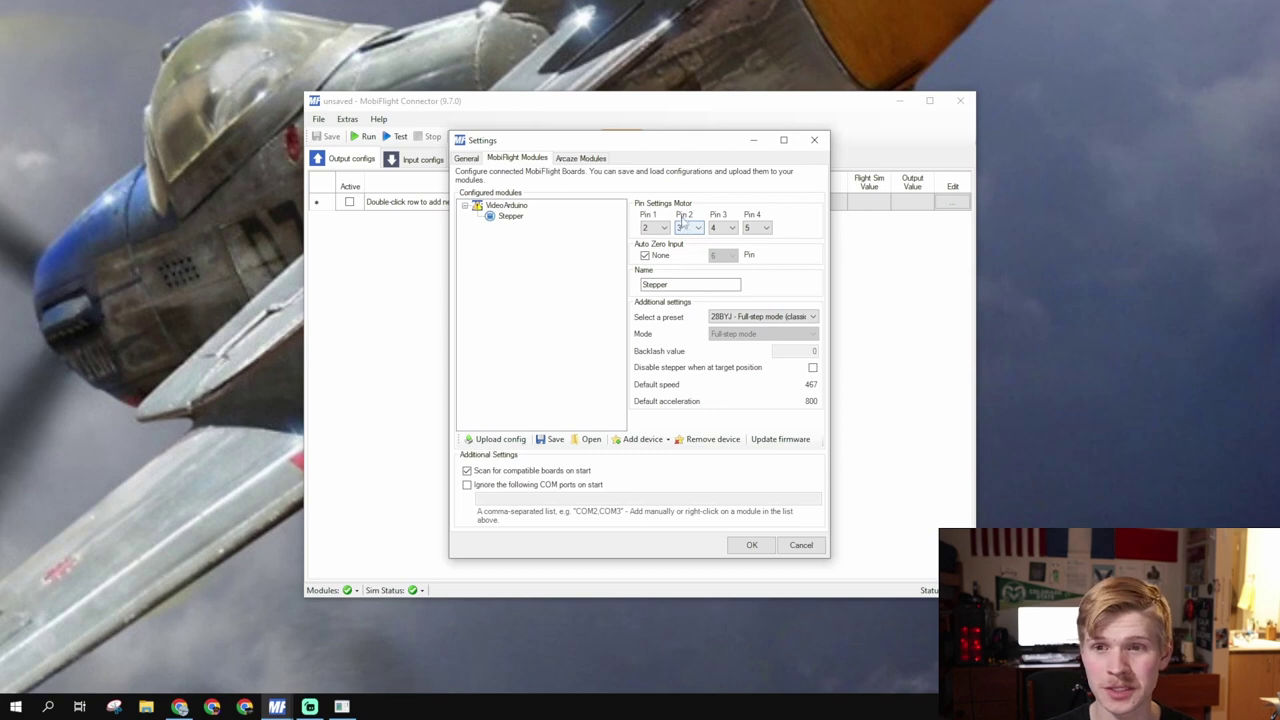
{"action": "left_click", "coordinate": [698, 228]}
{"action": "left_click", "coordinate": [690, 350]}
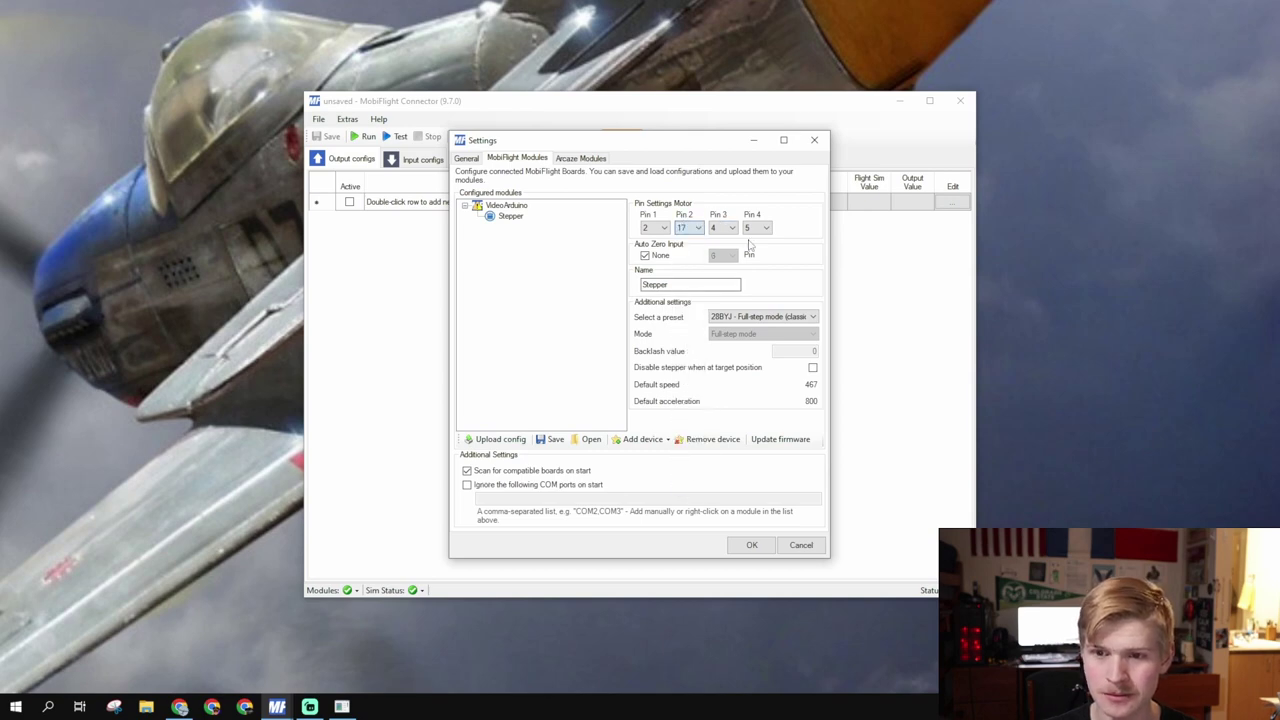
{"action": "left_click", "coordinate": [727, 226]}
{"action": "left_click", "coordinate": [718, 338]}
{"action": "left_click", "coordinate": [697, 228]}
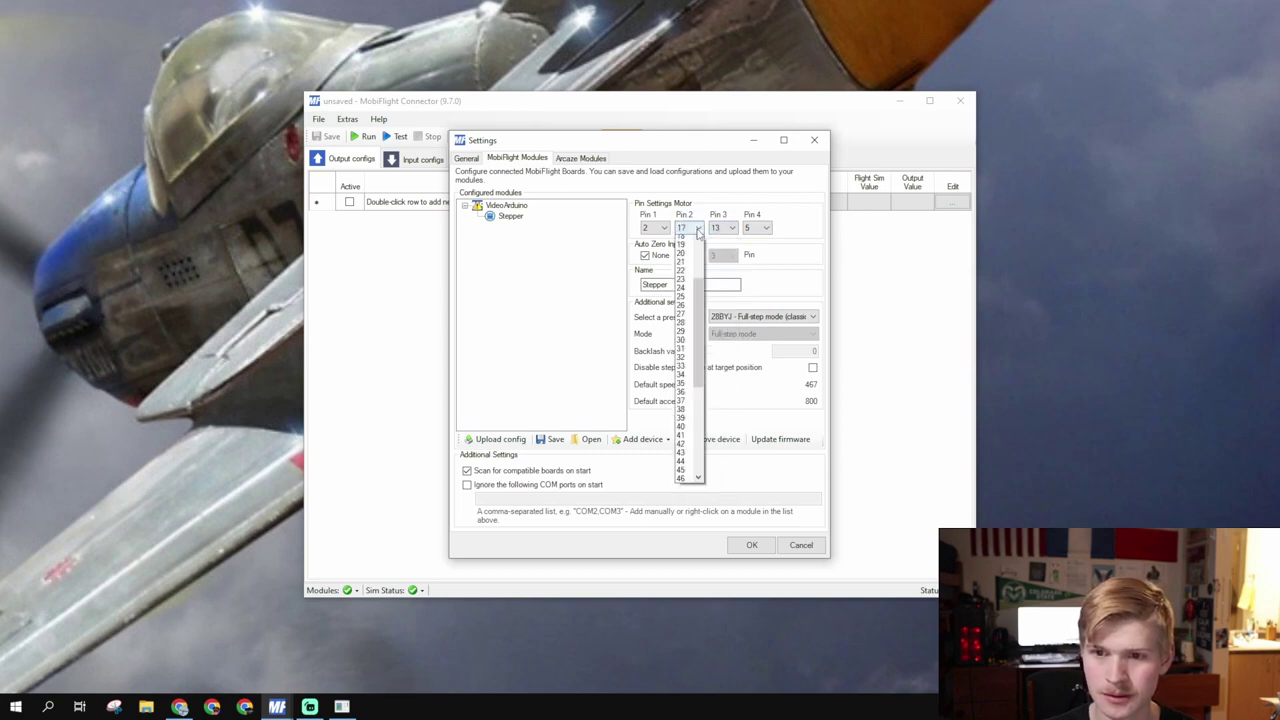
{"action": "scroll", "coordinate": [697, 250], "scroll_direction": "up", "scroll_amount": 1}
{"action": "left_click", "coordinate": [680, 241]}
{"action": "left_click", "coordinate": [690, 228]}
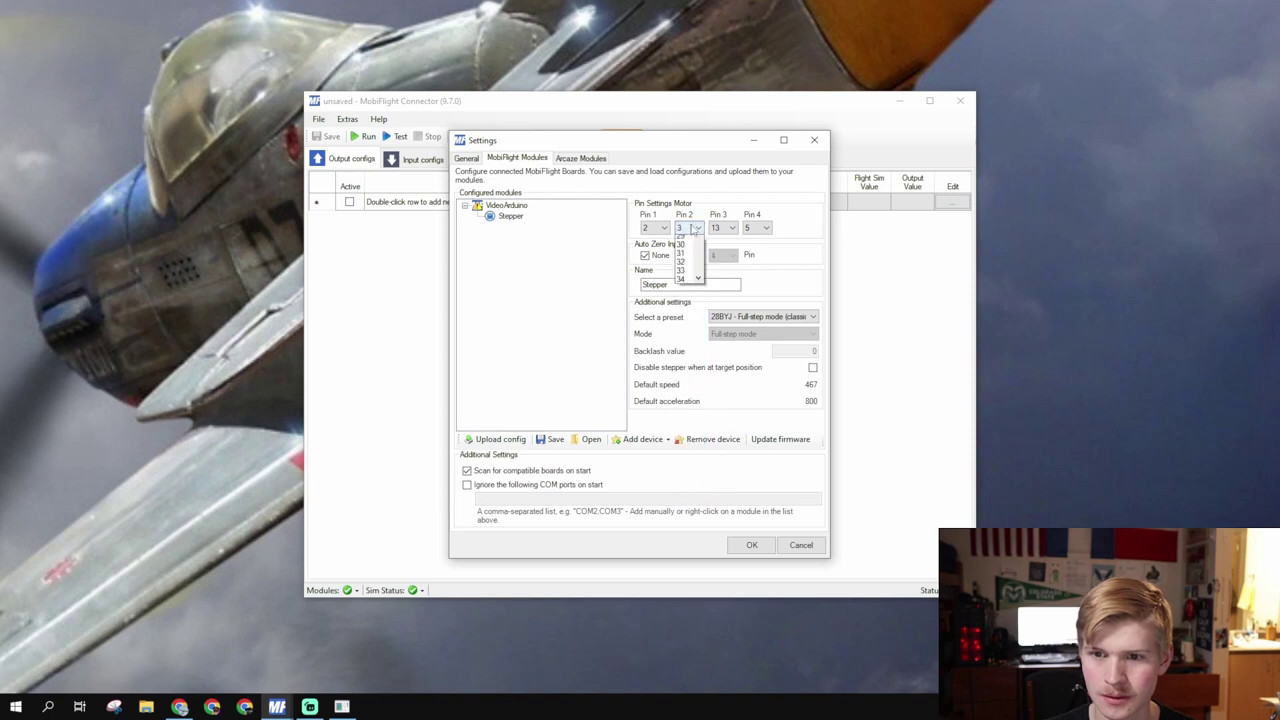
{"action": "left_click", "coordinate": [688, 250]}
{"action": "left_click", "coordinate": [722, 228]}
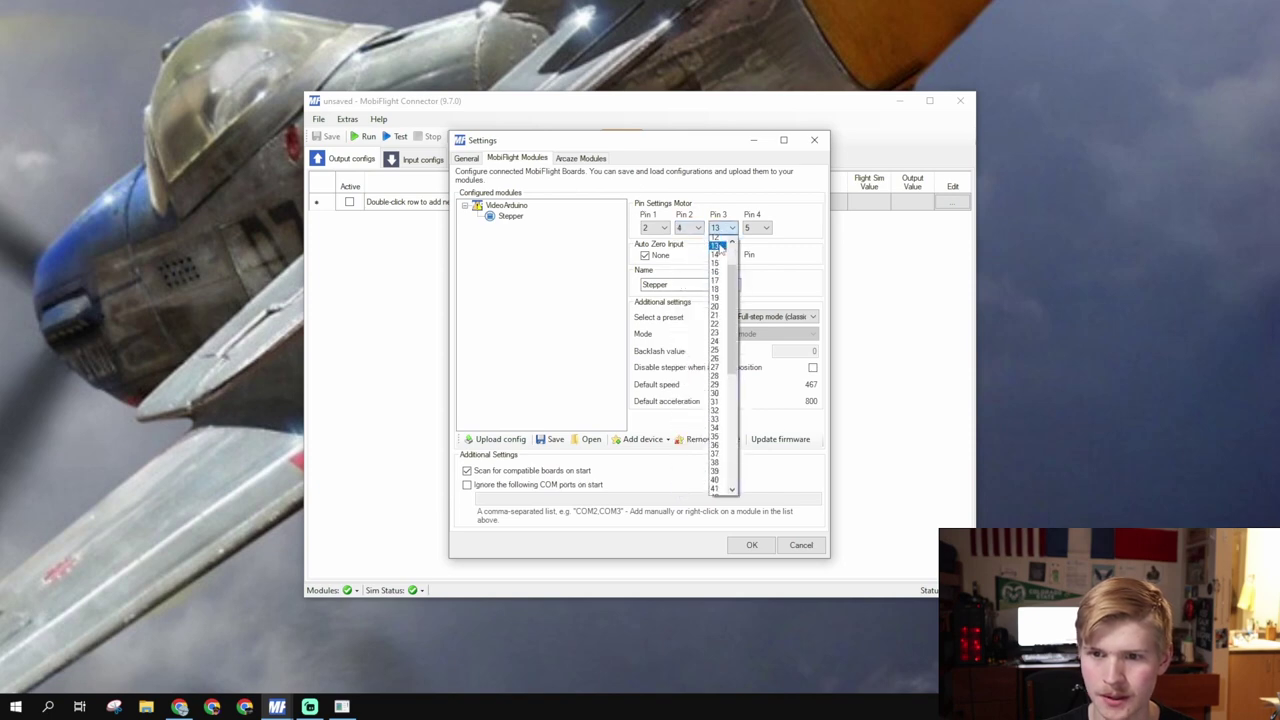
{"action": "left_click", "coordinate": [716, 242]}
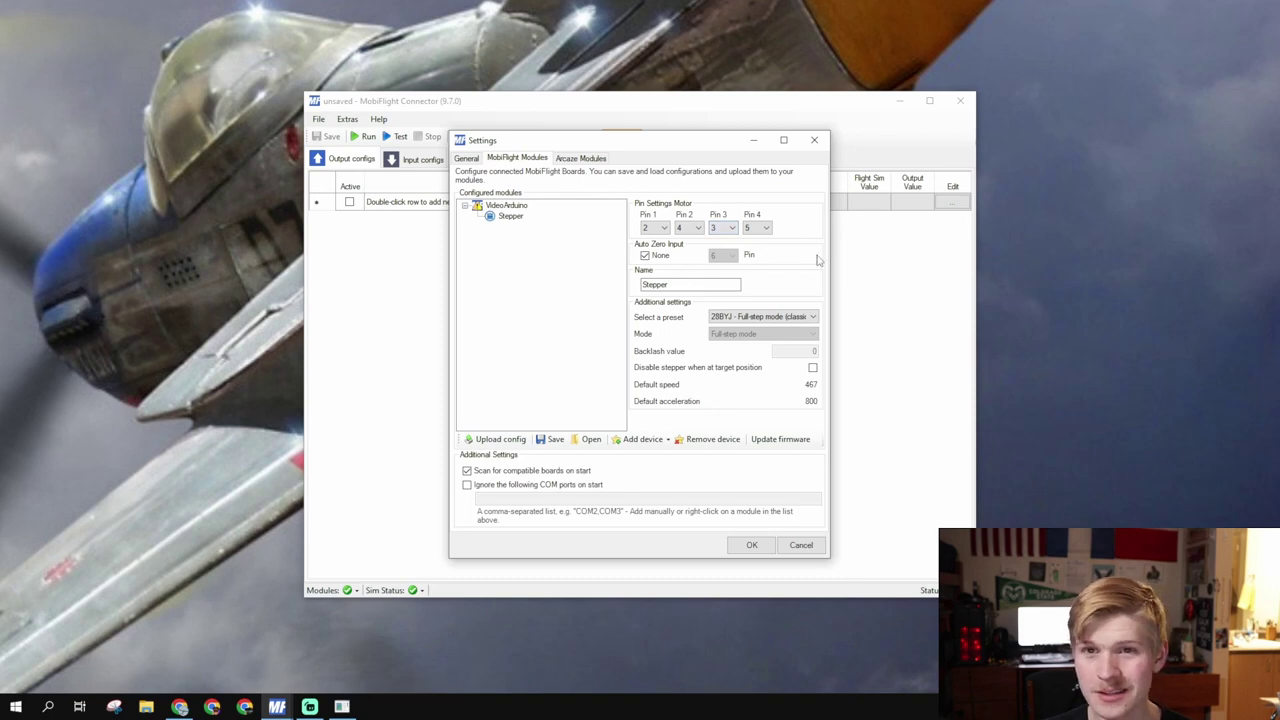
Step: Rename the stepper to 'VSI Motor' and upload the configuration to the board
{"action": "left_click_drag", "start_coordinate": [720, 285], "coordinate": [594, 286]}
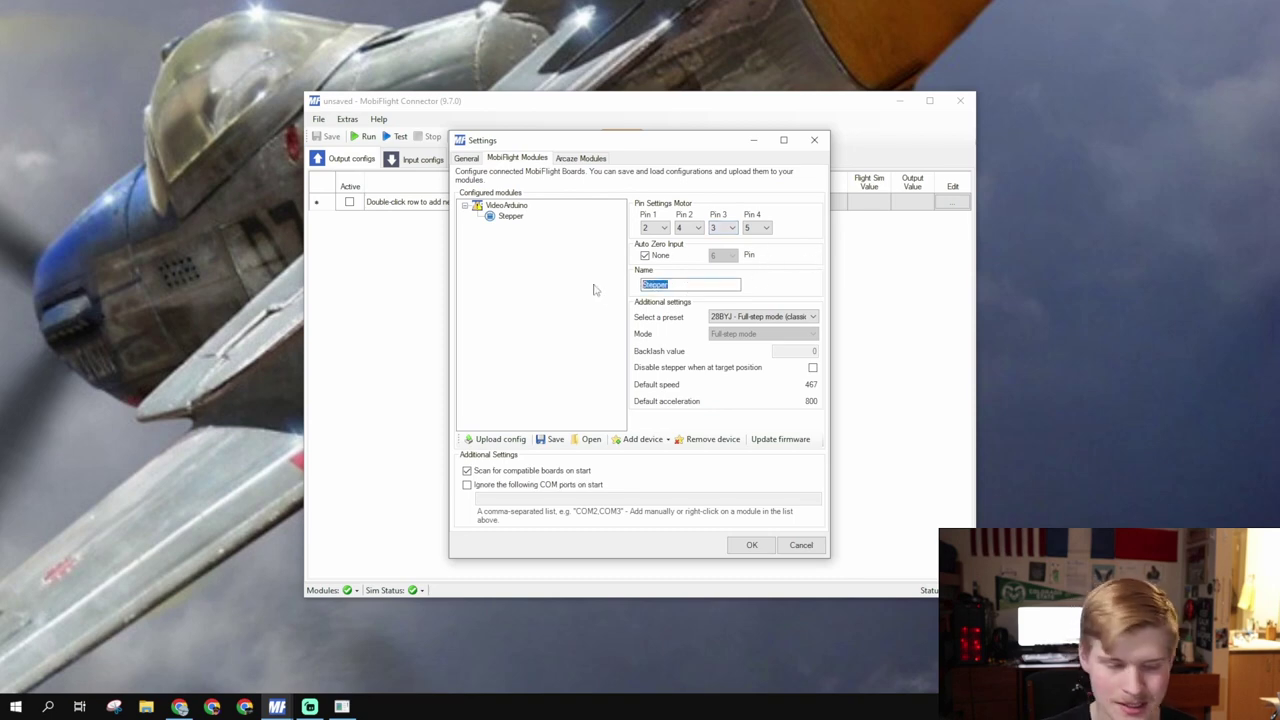
{"action": "type", "text": "VSI M"}
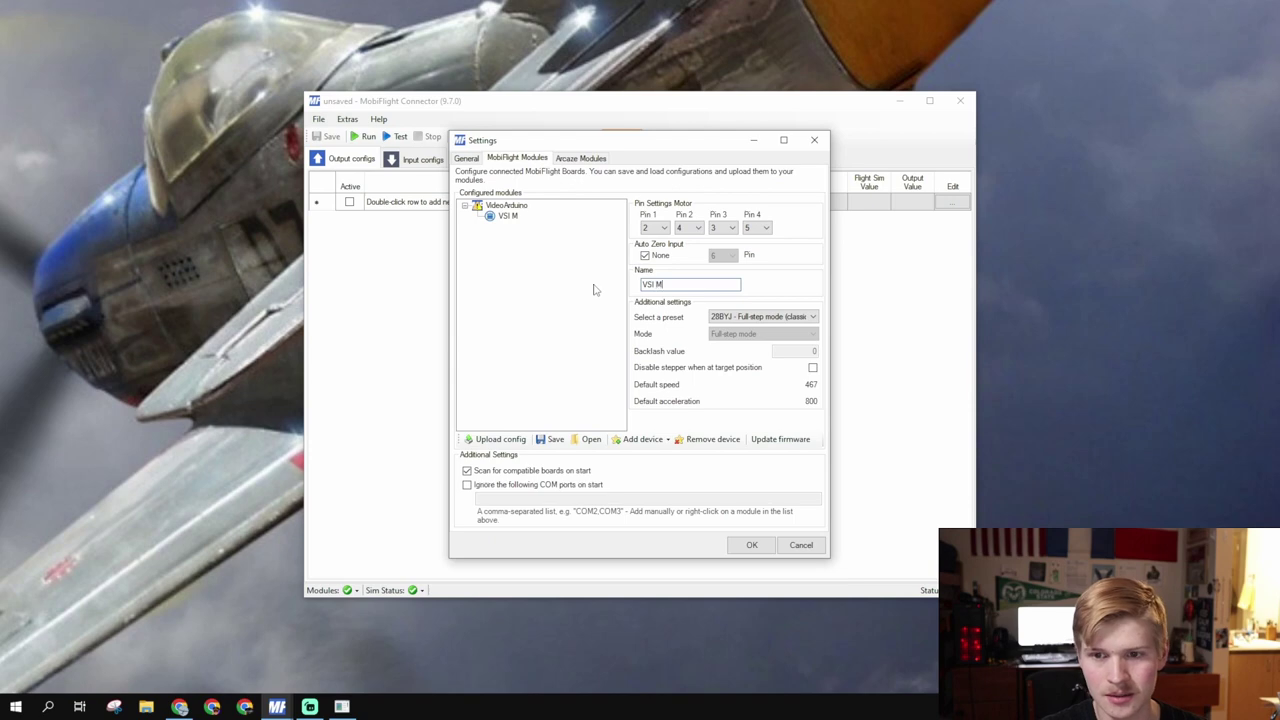
{"action": "type", "text": "otor"}
{"action": "left_click", "coordinate": [497, 440]}
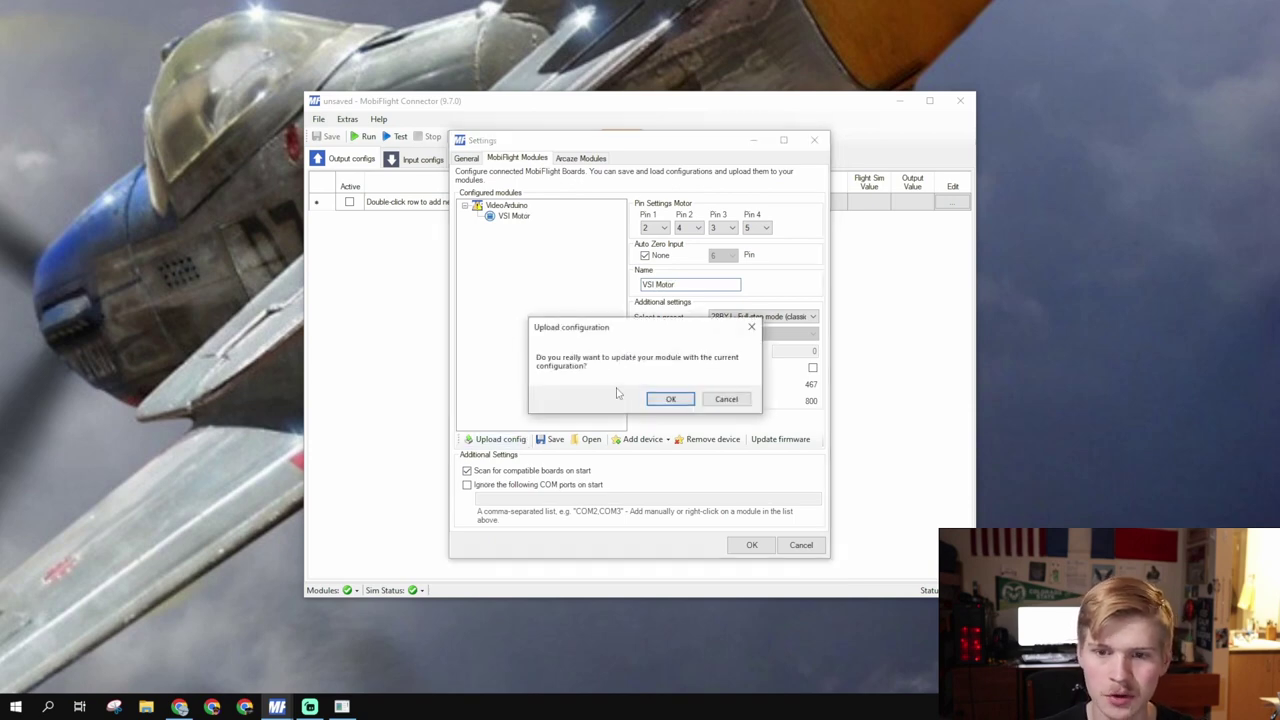
{"action": "left_click", "coordinate": [666, 397]}
{"action": "left_click", "coordinate": [719, 396]}
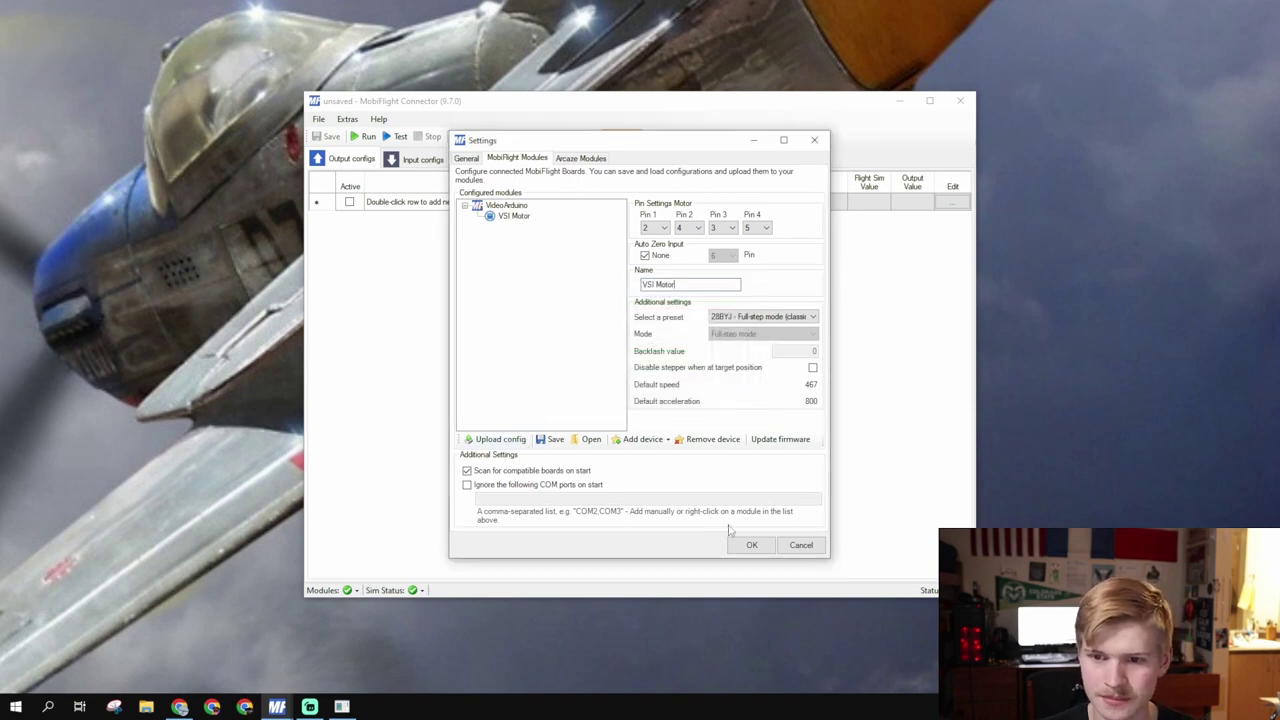
{"action": "left_click", "coordinate": [751, 545]}
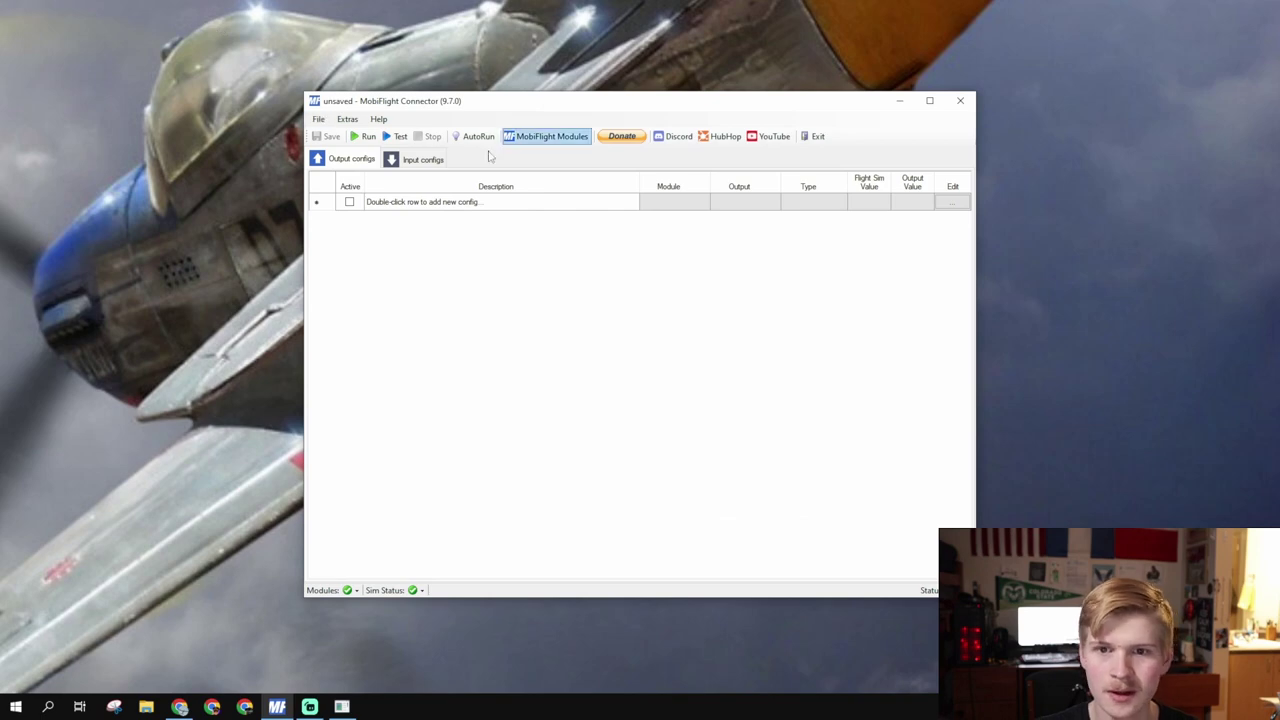
Step: Add an output config row with the description 'VSI X-Plane' and open its setup wizard
{"action": "left_click", "coordinate": [392, 201]}
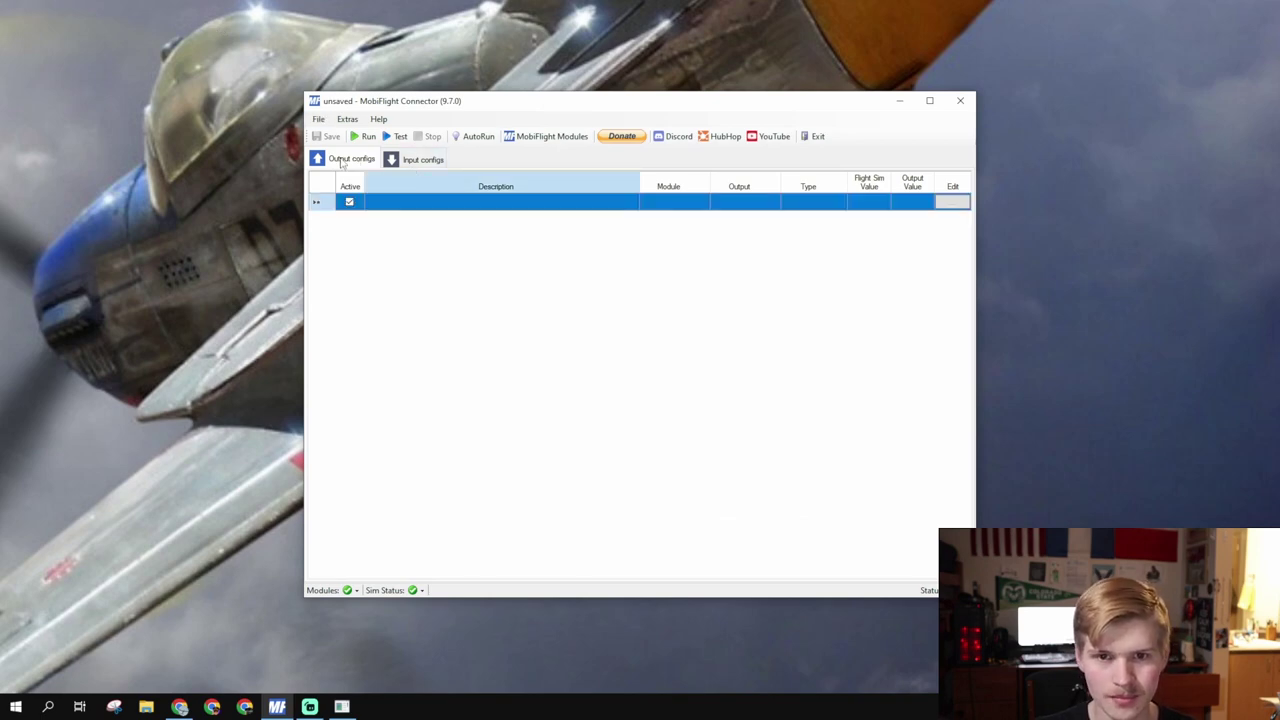
{"action": "left_click", "coordinate": [384, 203]}
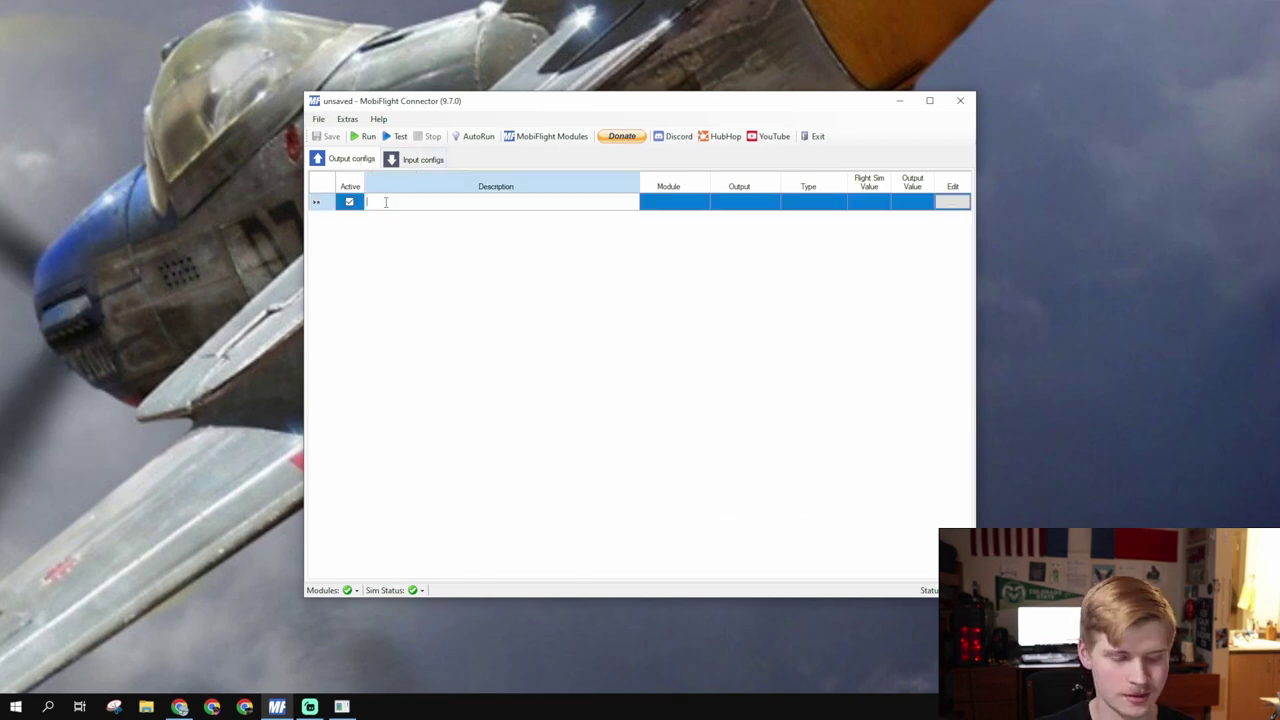
{"action": "type", "text": "VSI X-Plane"}
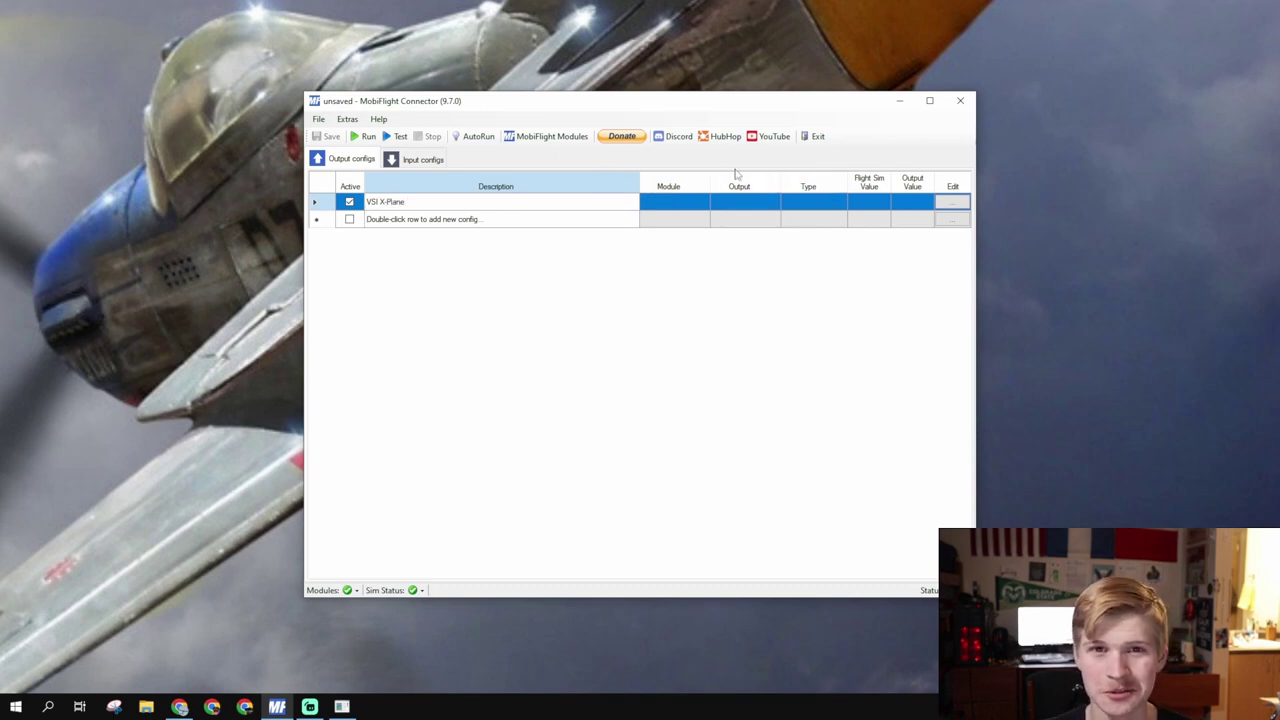
{"action": "left_click", "coordinate": [951, 207]}
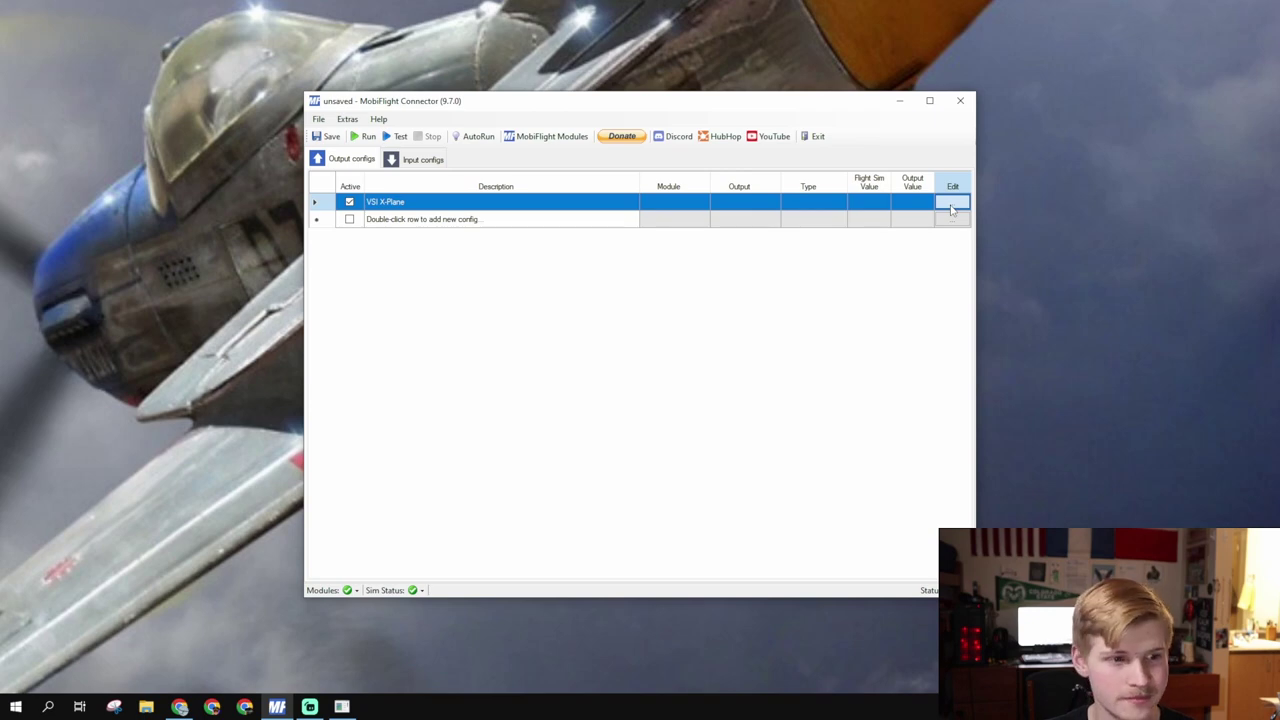
{"action": "left_click", "coordinate": [951, 207]}
Step: Choose X-Plane DataRef, search 'vertic', and pick the Vertical Velocity preset
{"action": "left_click", "coordinate": [766, 148]}
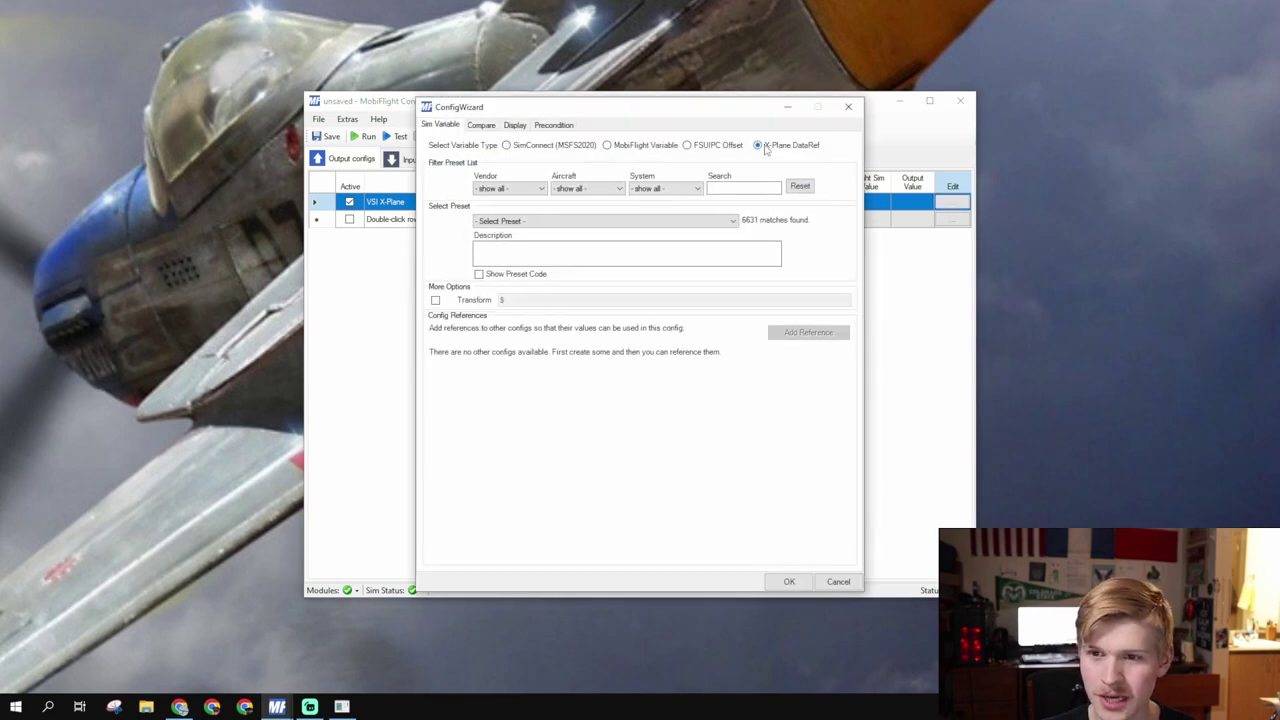
{"action": "left_click", "coordinate": [521, 150]}
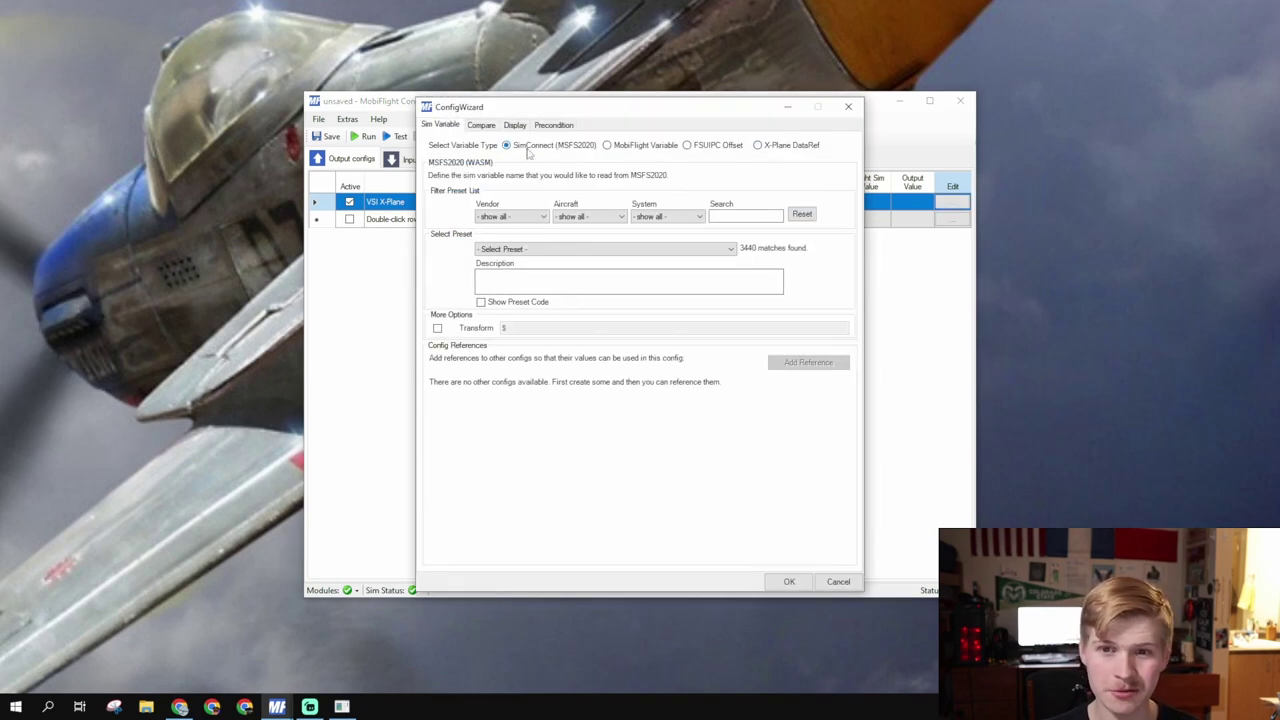
{"action": "left_click", "coordinate": [787, 150]}
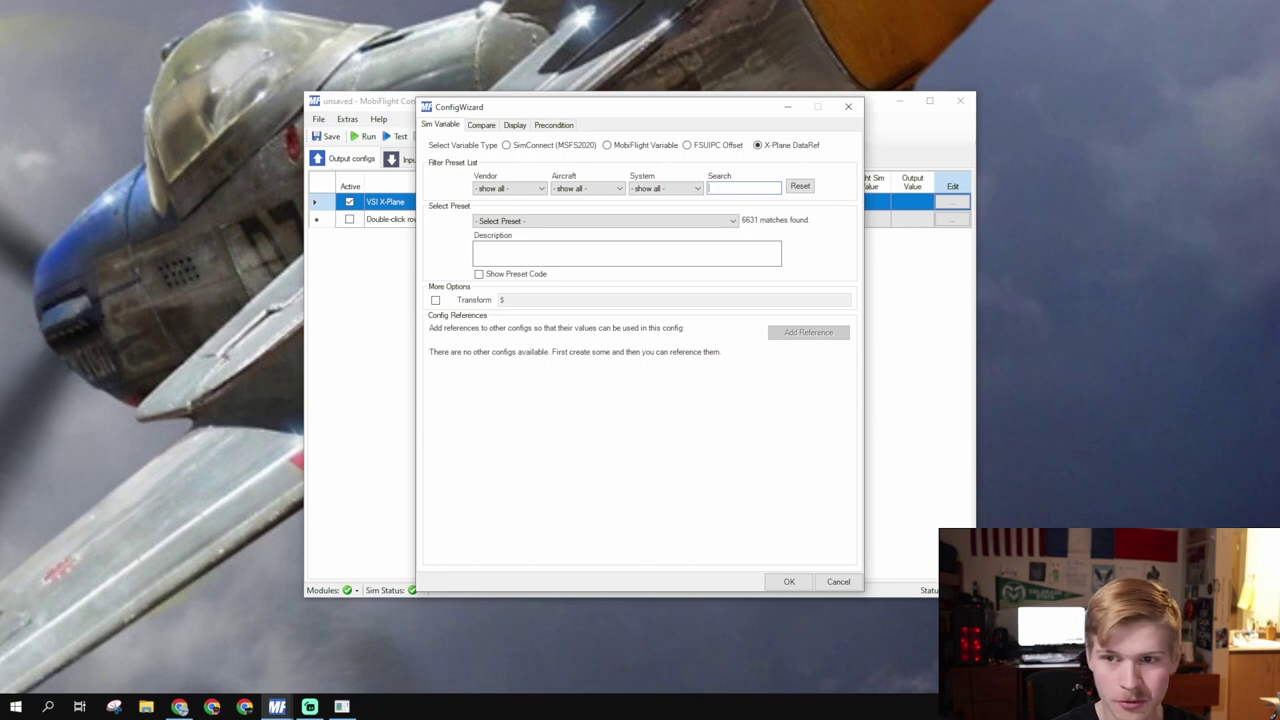
{"action": "type", "text": "vertica"}
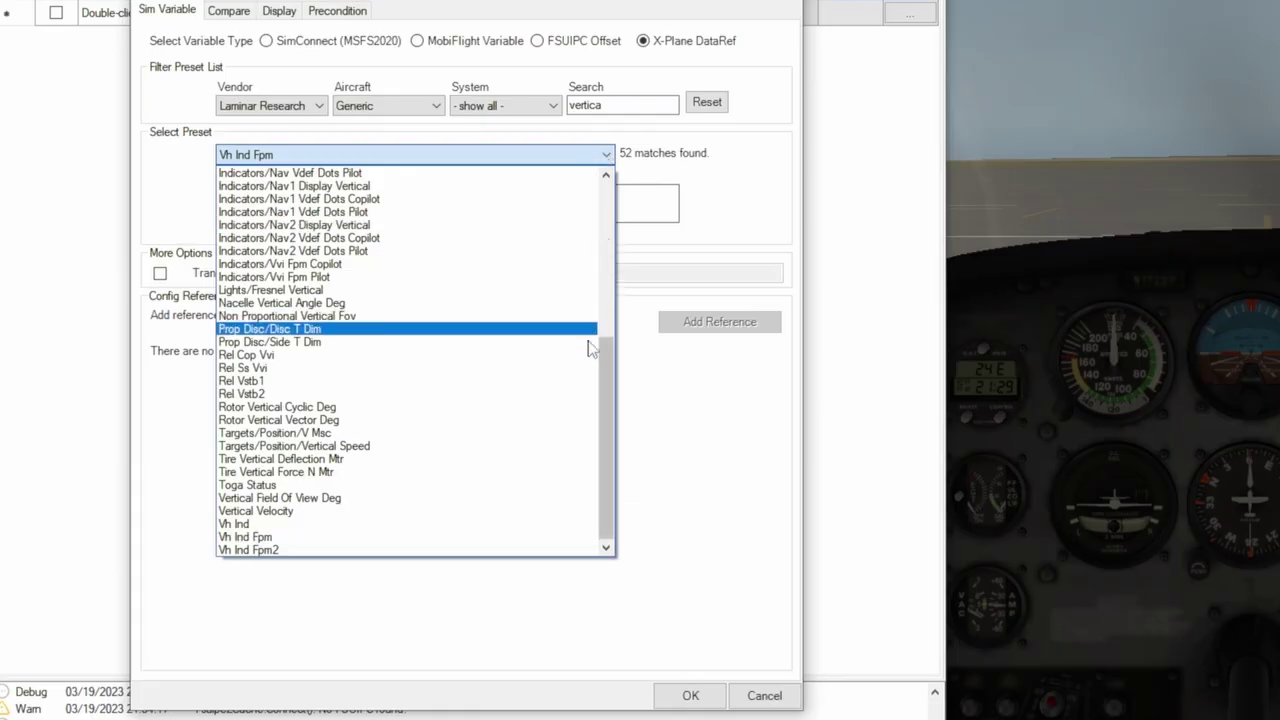
{"action": "left_click", "coordinate": [265, 539]}
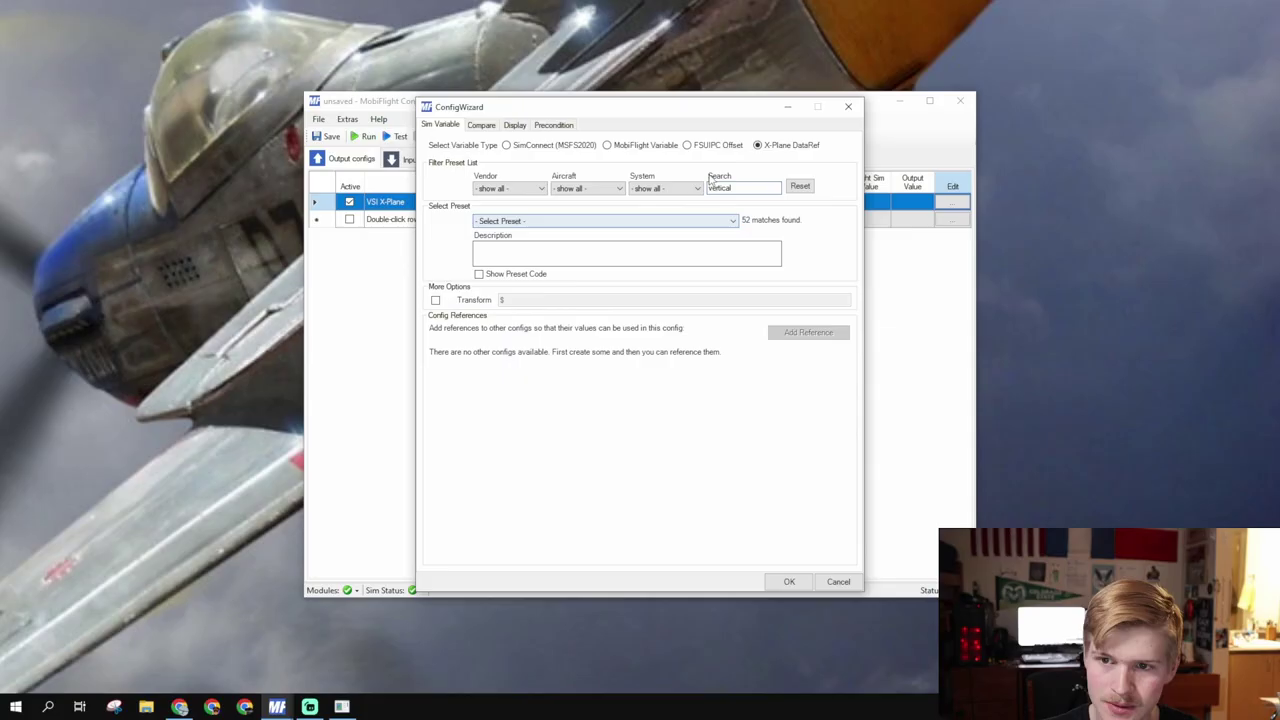
{"action": "left_click", "coordinate": [732, 221]}
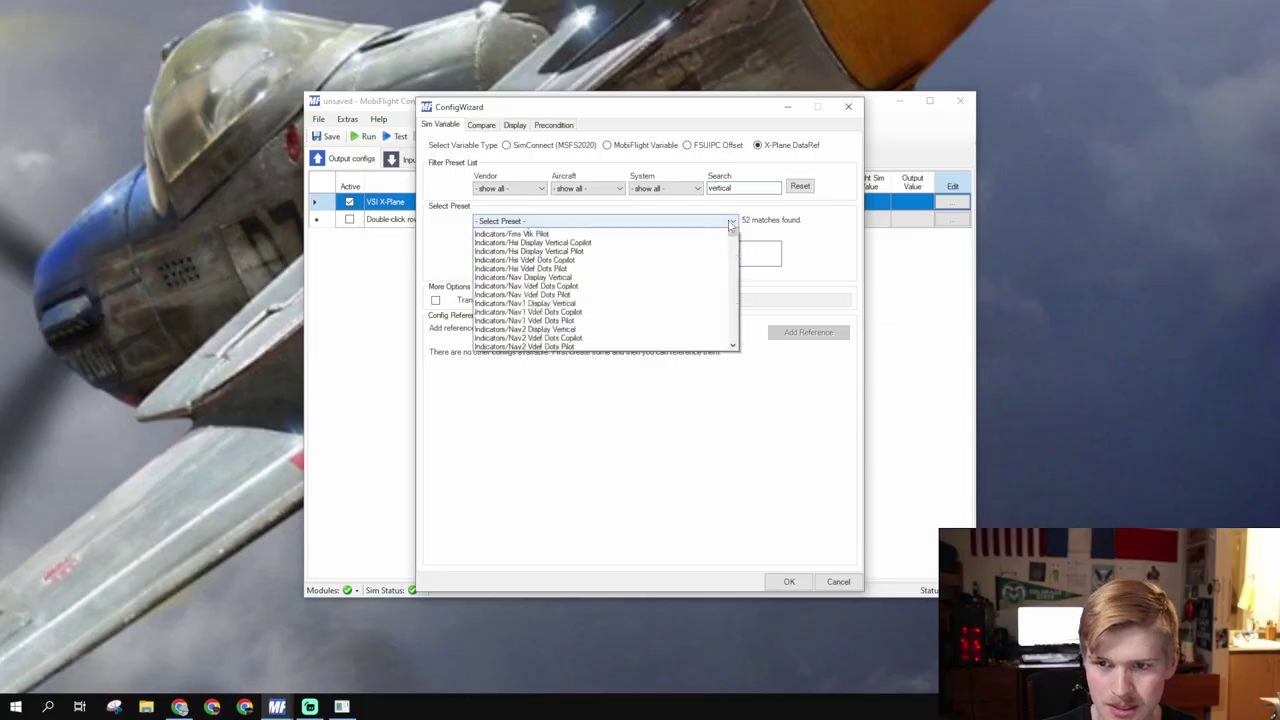
{"action": "left_click", "coordinate": [585, 465]}
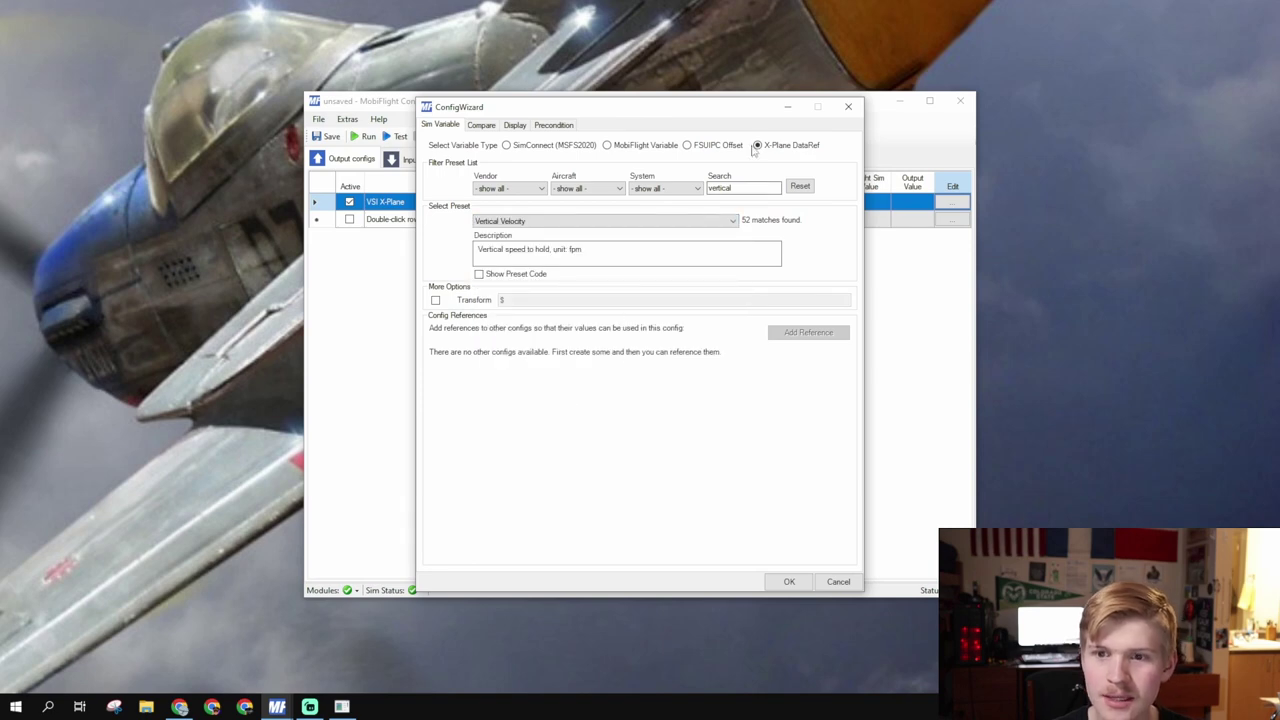
Step: Compare with the VERTICAL SPEED variable, then switch back to X-Plane datarefs as the source
{"action": "double_click", "coordinate": [748, 187]}
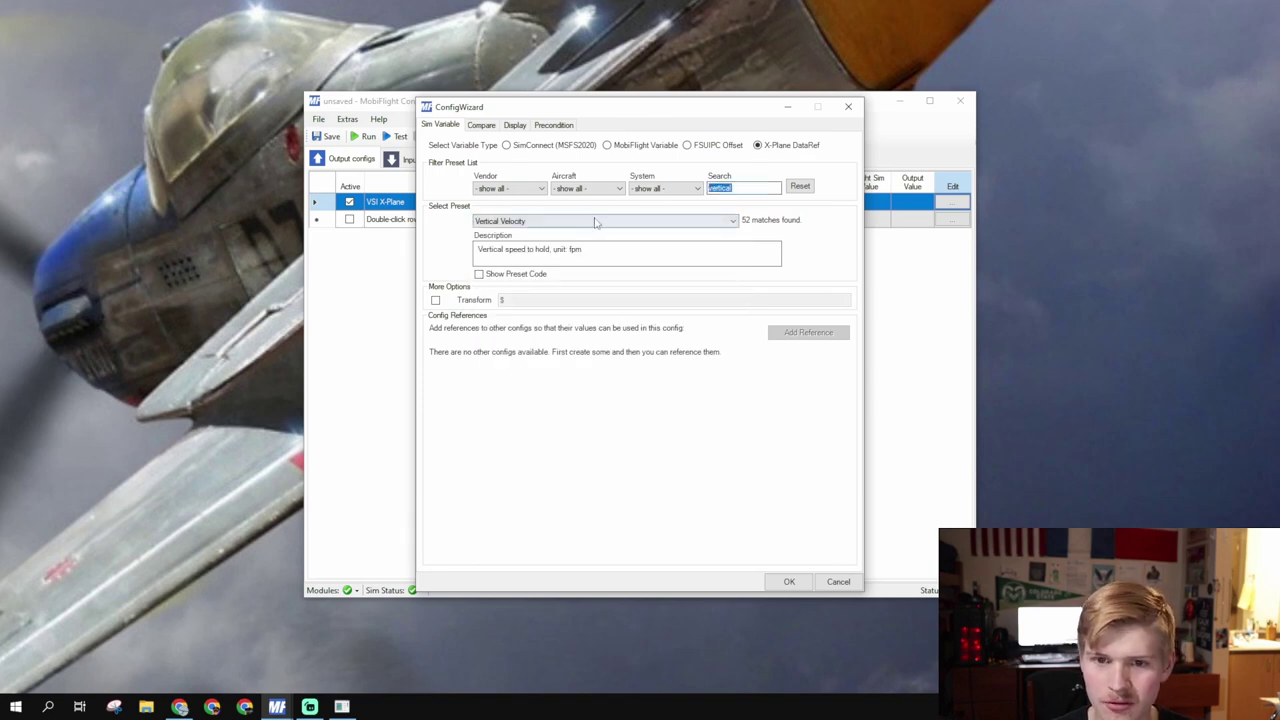
{"action": "left_click", "coordinate": [595, 222]}
{"action": "left_click", "coordinate": [550, 465]}
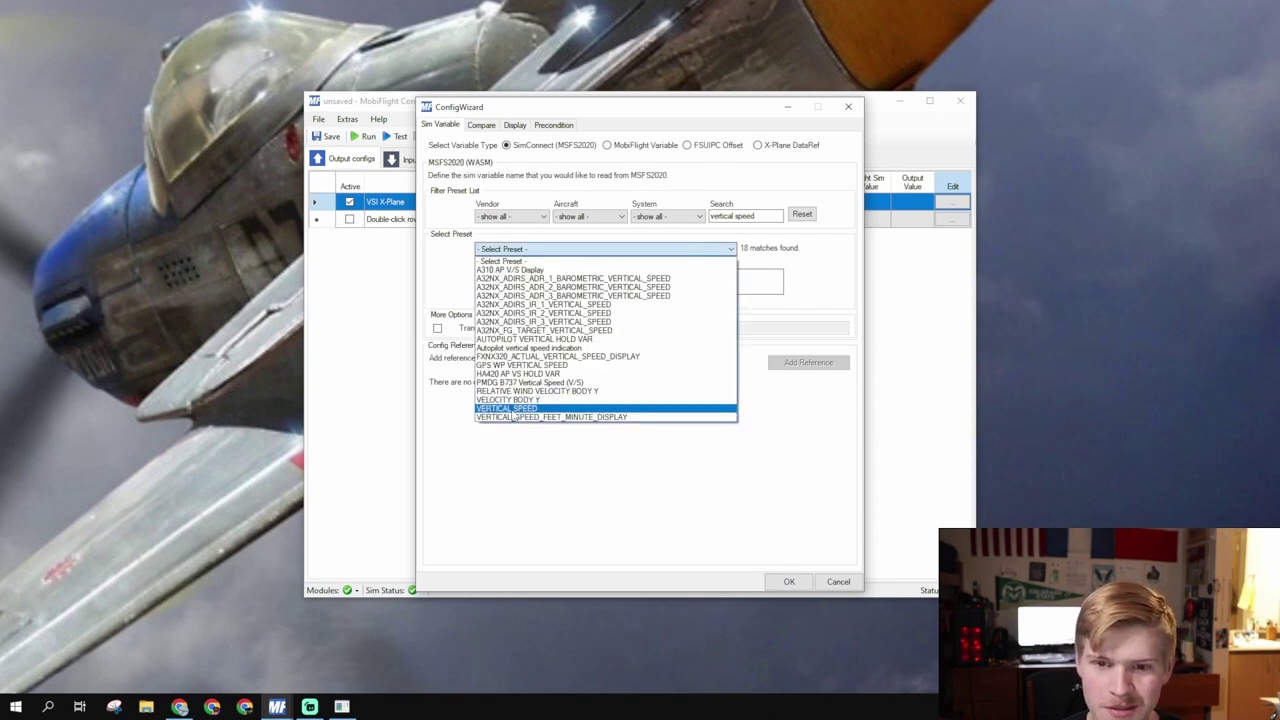
{"action": "left_click", "coordinate": [507, 409]}
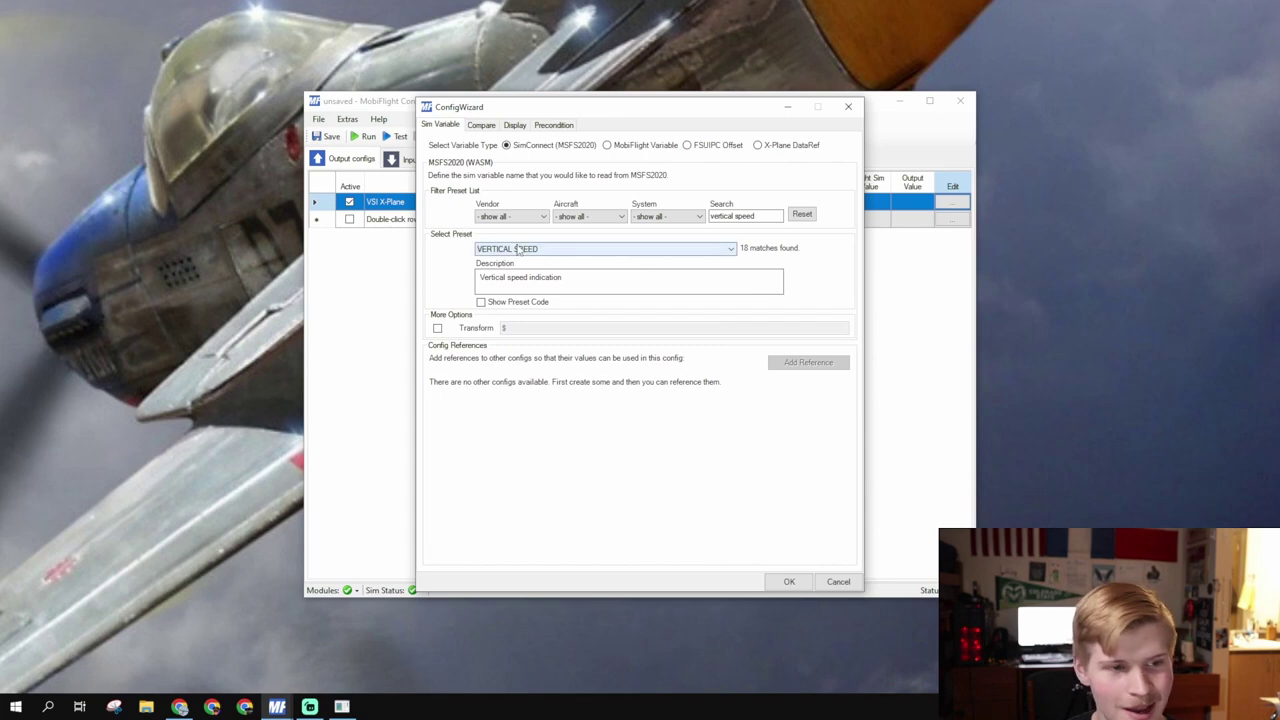
{"action": "left_click", "coordinate": [758, 145]}
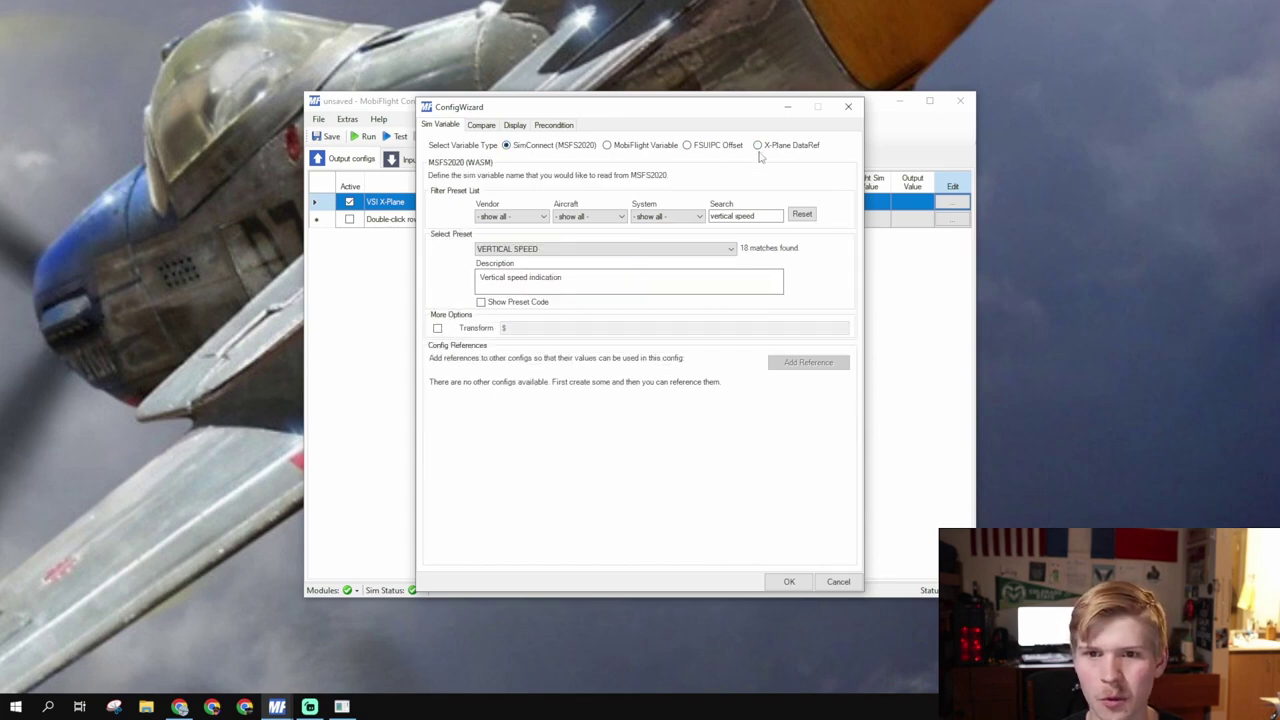
{"action": "left_click", "coordinate": [758, 146]}
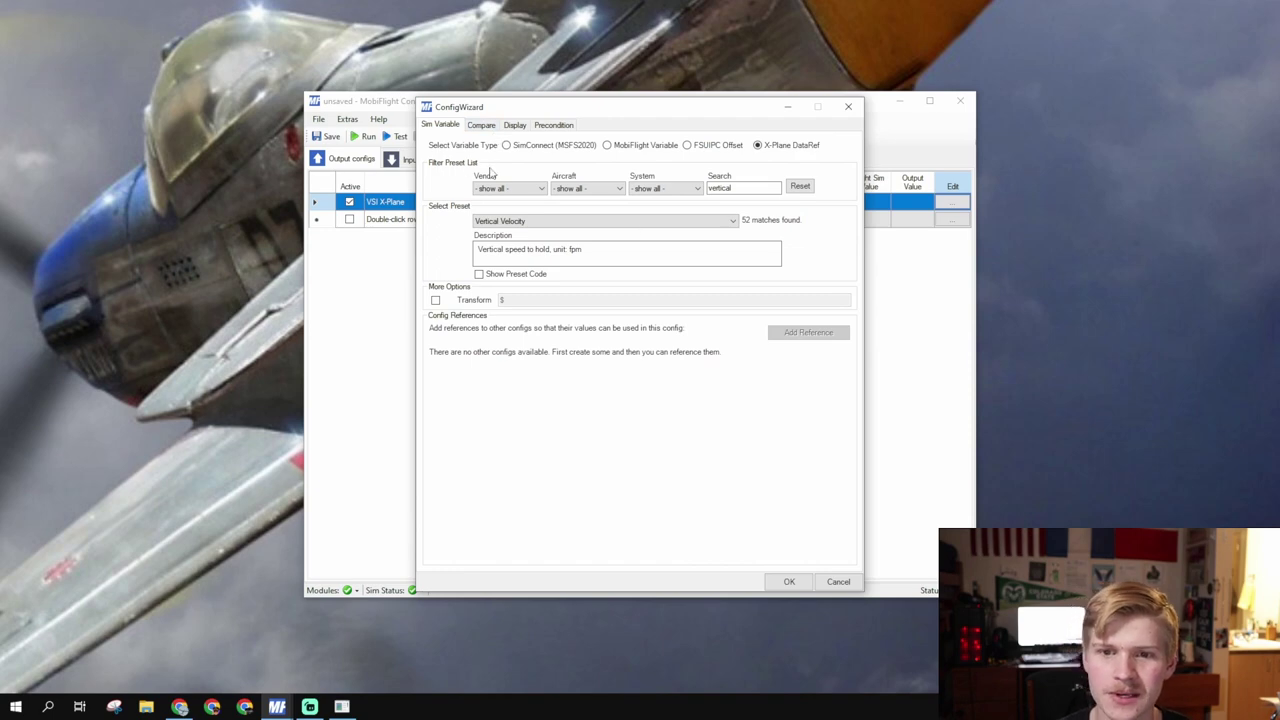
Step: Set the Display output to Stepper using VSI Motor and save the config
{"action": "left_click", "coordinate": [516, 126]}
{"action": "left_click", "coordinate": [527, 217]}
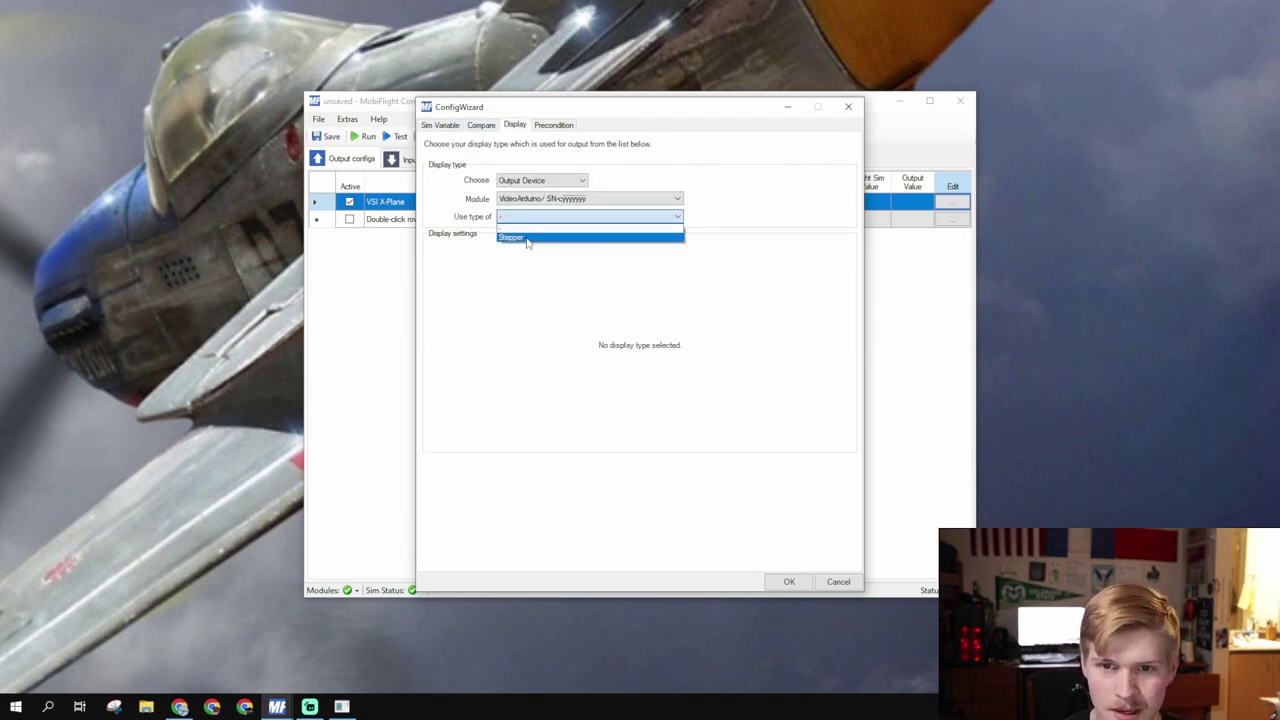
{"action": "left_click", "coordinate": [528, 238]}
{"action": "left_click", "coordinate": [527, 248]}
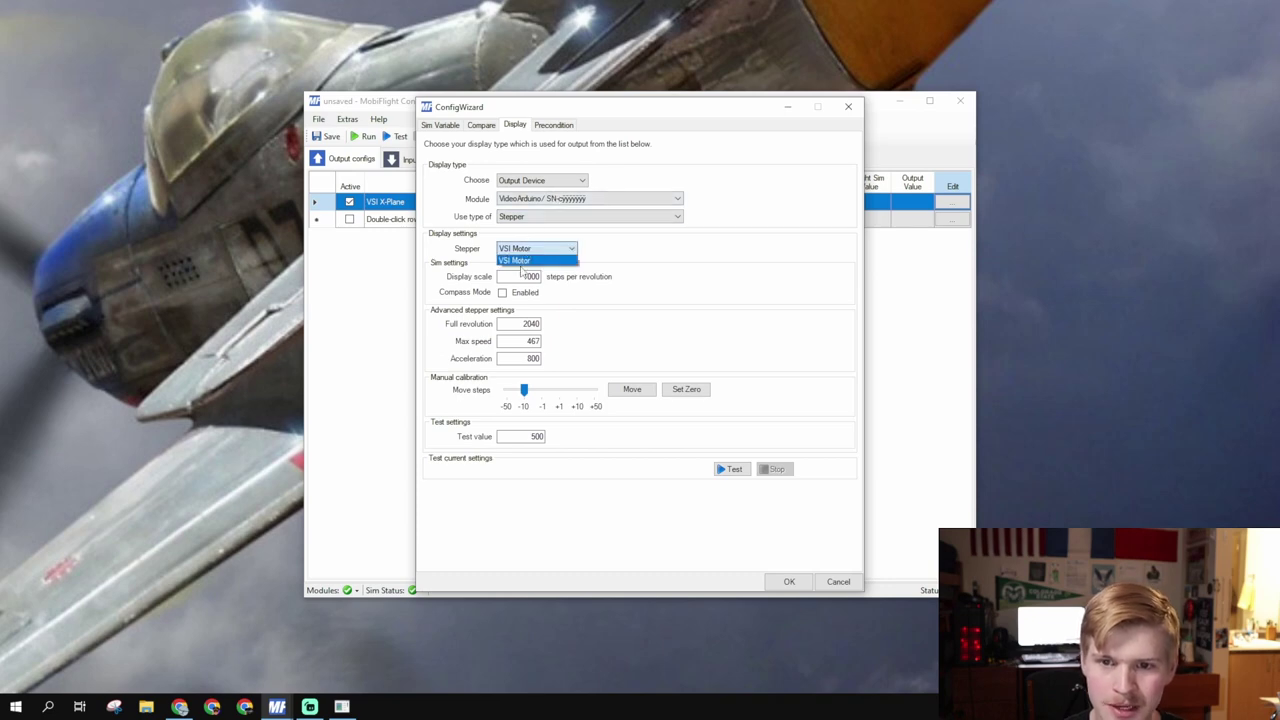
{"action": "left_click", "coordinate": [525, 261]}
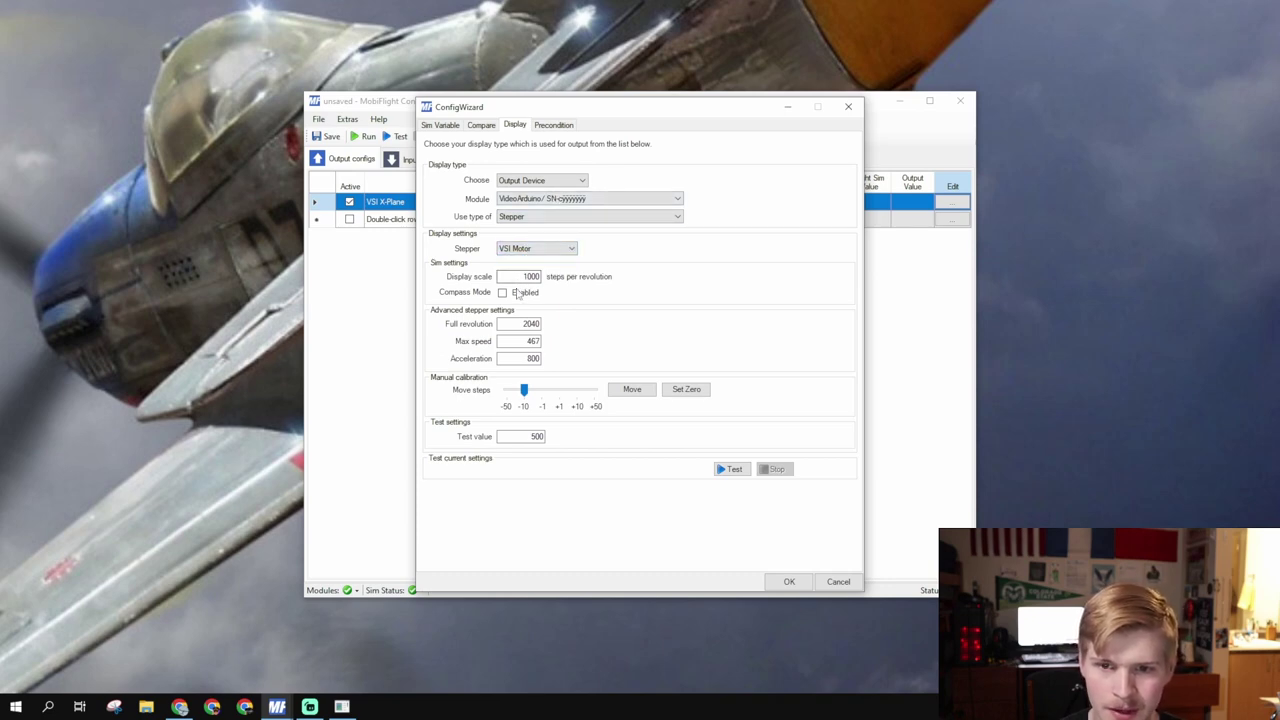
{"action": "left_click", "coordinate": [791, 582]}
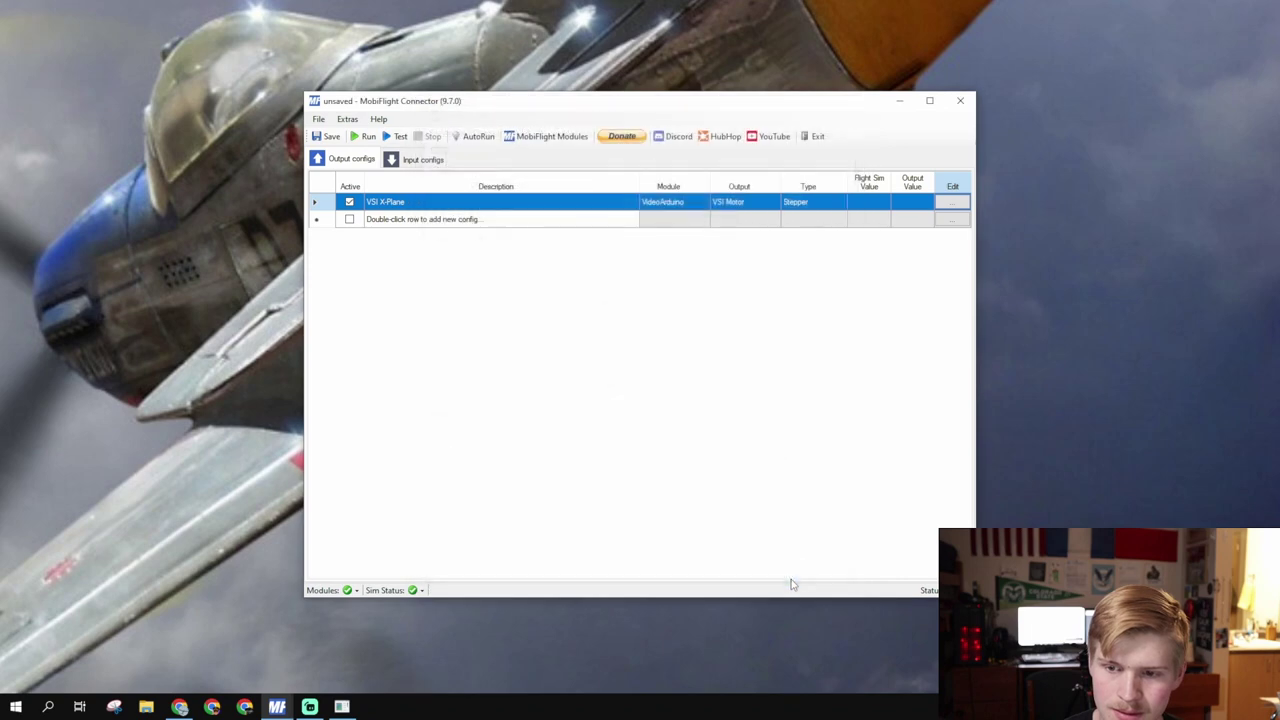
Step: Give VSI Motor on VideoArduino the x.27 - Half-step mode preset and upload it to the board
{"action": "left_click", "coordinate": [548, 136]}
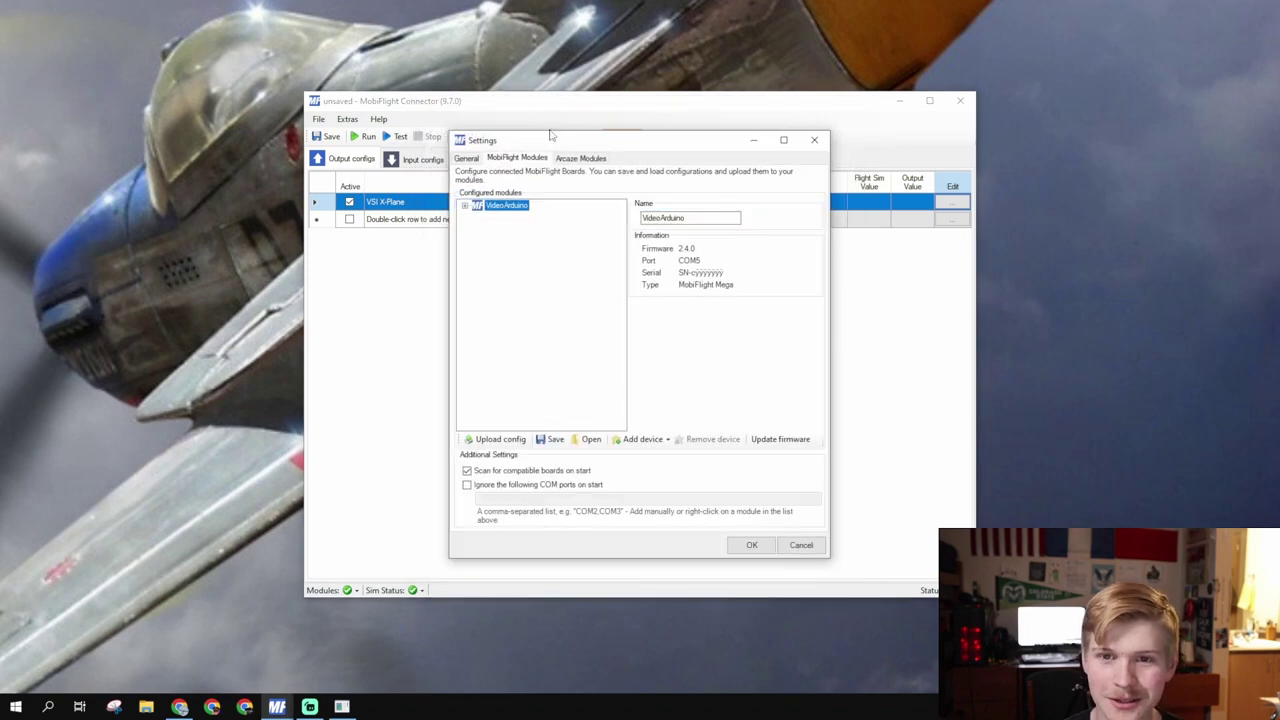
{"action": "double_click", "coordinate": [497, 207]}
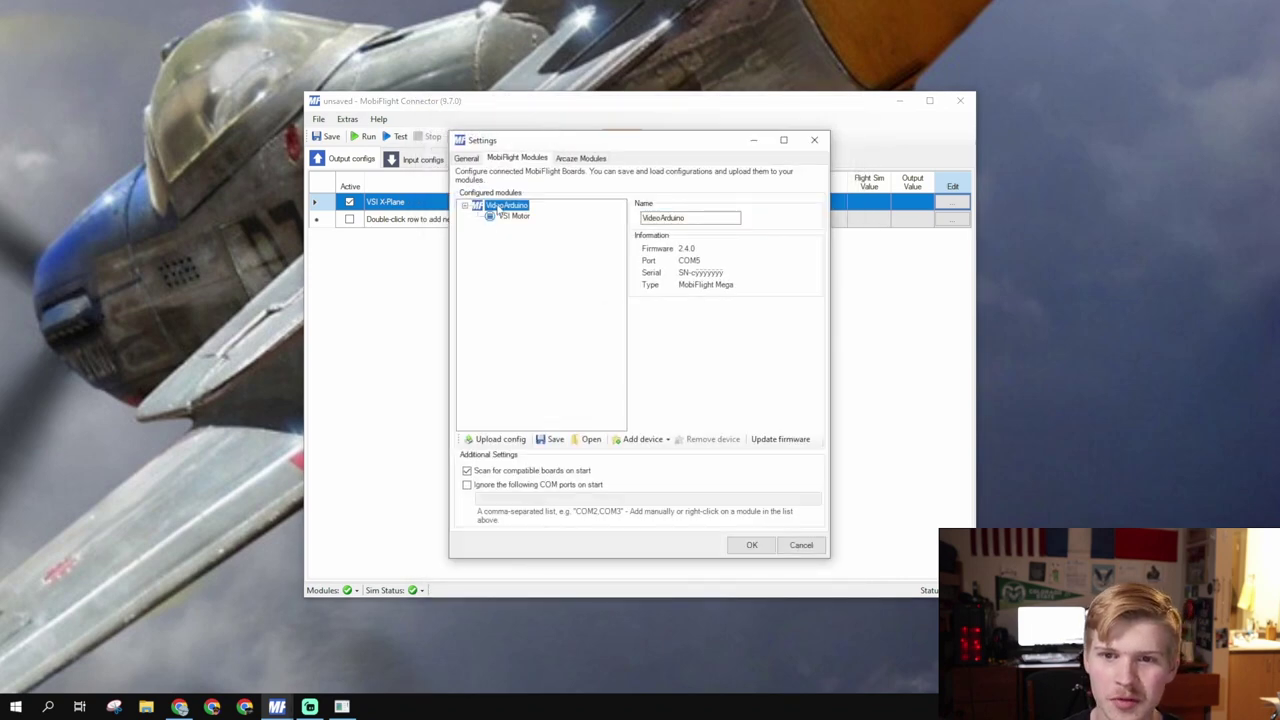
{"action": "left_click", "coordinate": [512, 217]}
{"action": "left_click", "coordinate": [742, 317]}
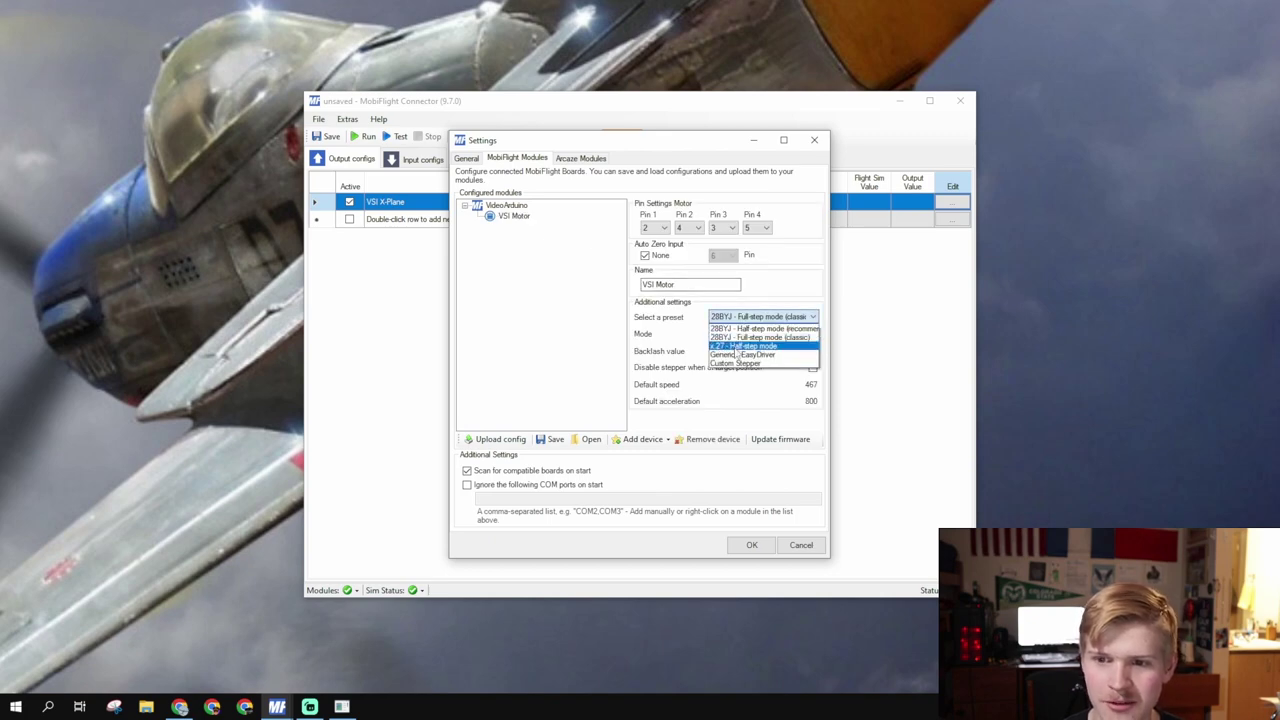
{"action": "left_click", "coordinate": [740, 346]}
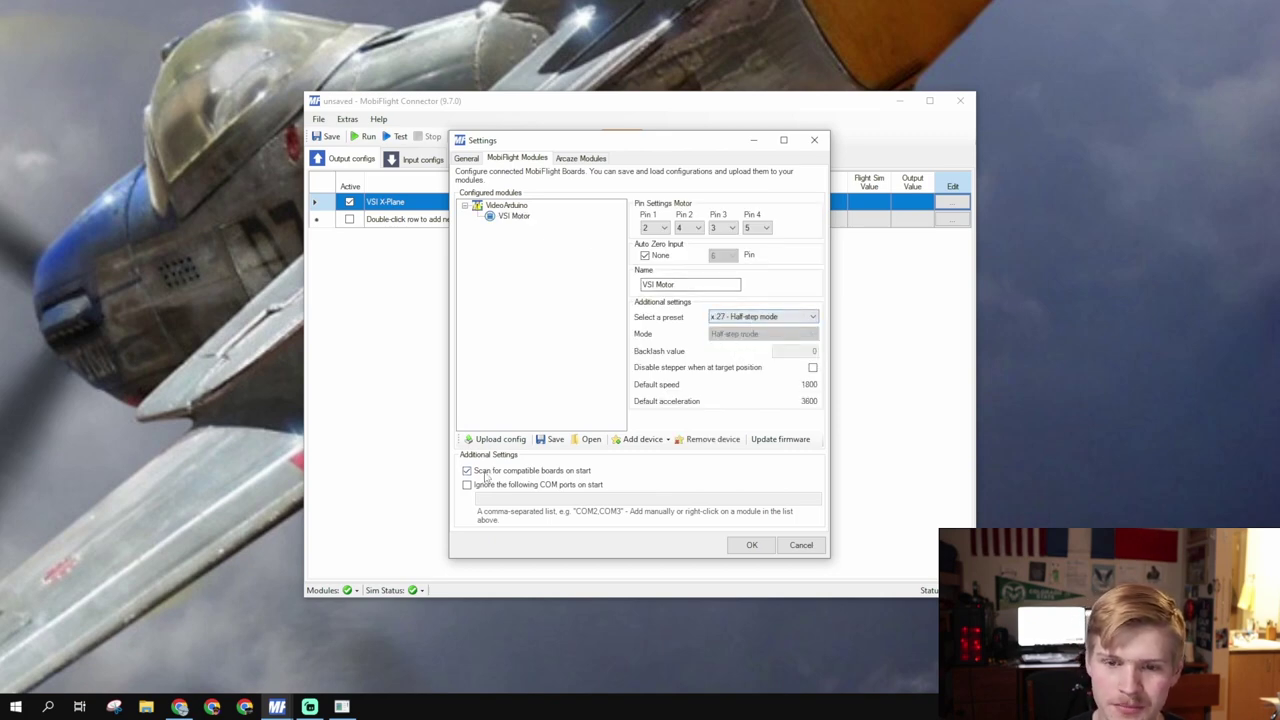
{"action": "left_click", "coordinate": [497, 439]}
{"action": "left_click", "coordinate": [672, 403]}
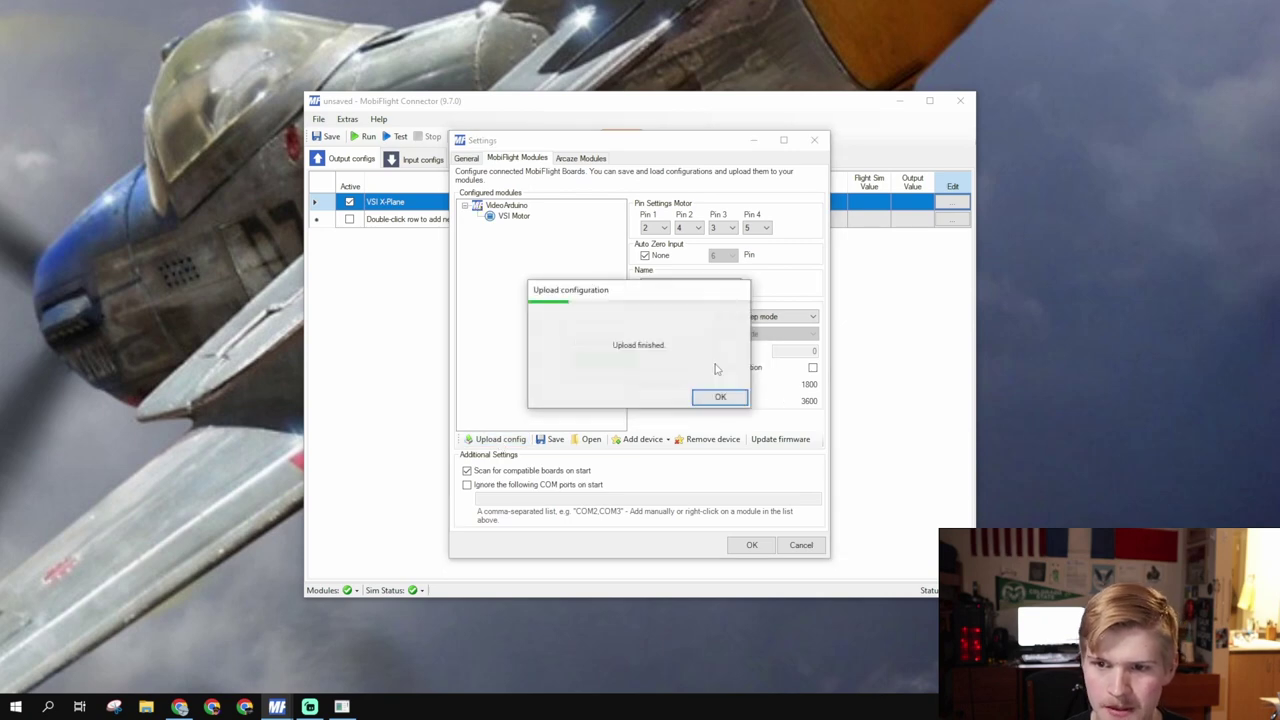
{"action": "left_click", "coordinate": [720, 397]}
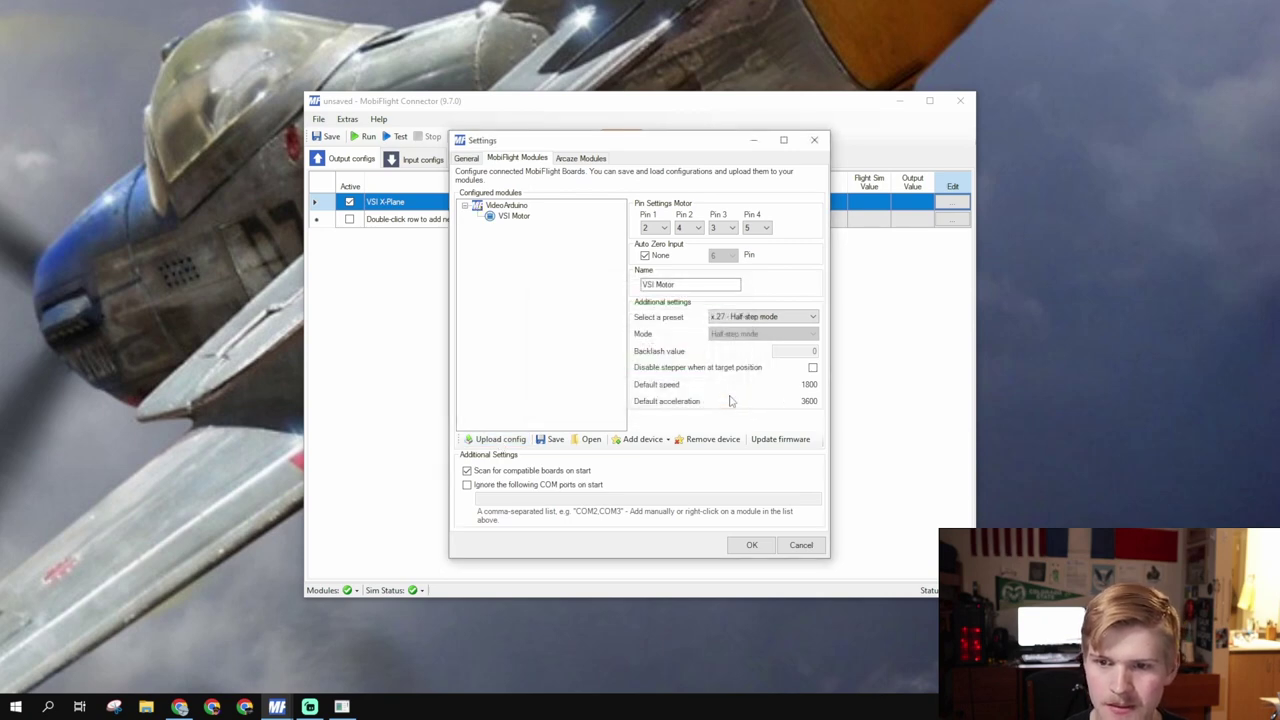
{"action": "left_click", "coordinate": [748, 545]}
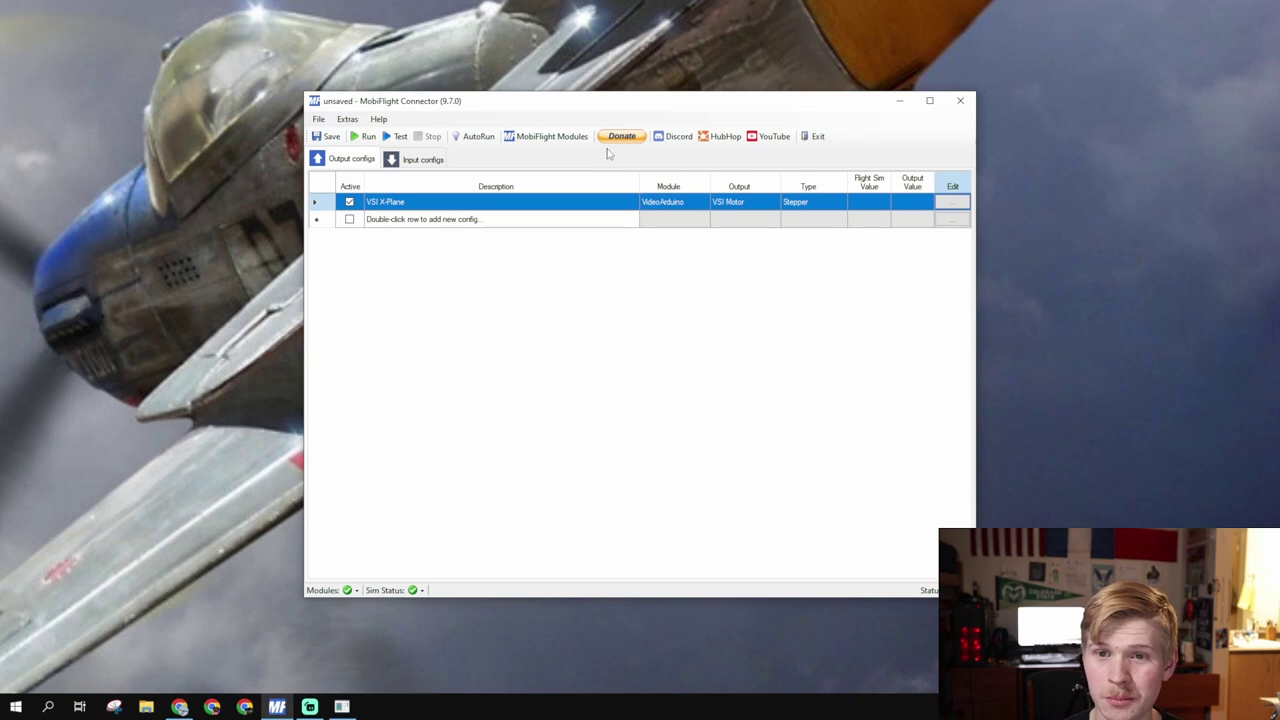
{"action": "left_click", "coordinate": [952, 202]}
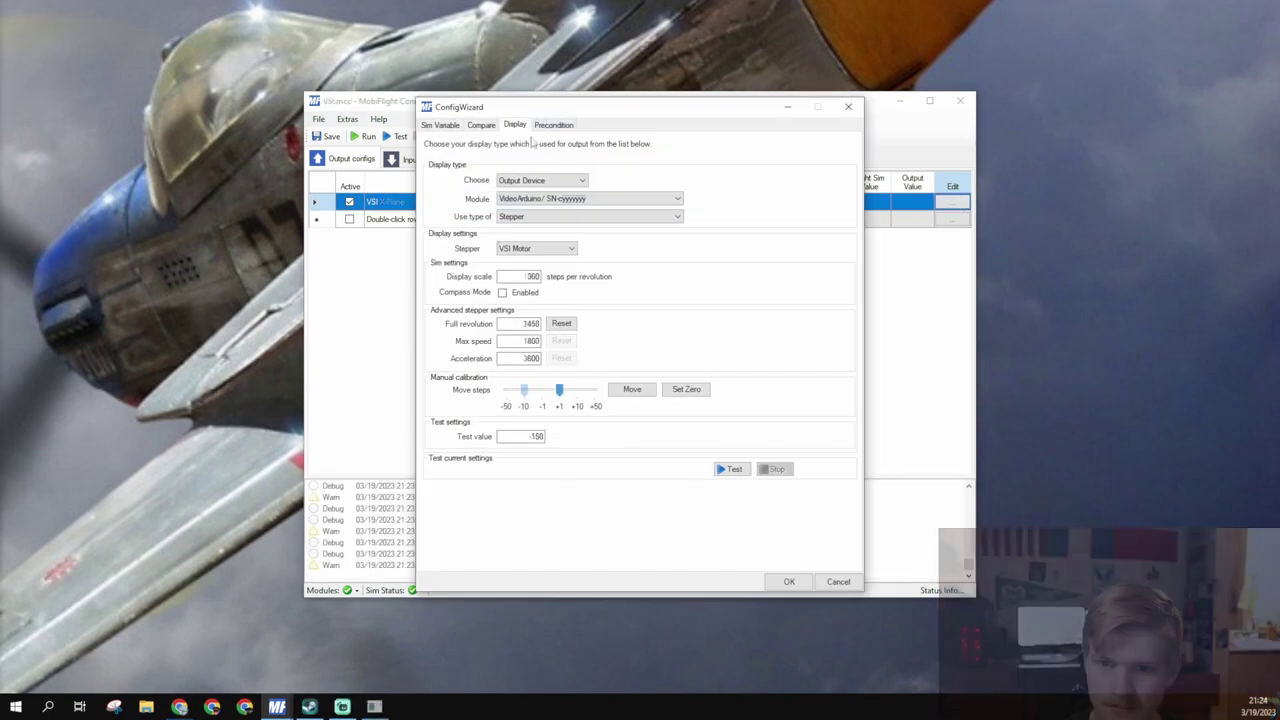
Step: Reconfirm VideoArduino, Stepper and VSI Motor on the Display tab, then select the 1458 full-revolution value
{"action": "left_click", "coordinate": [521, 204]}
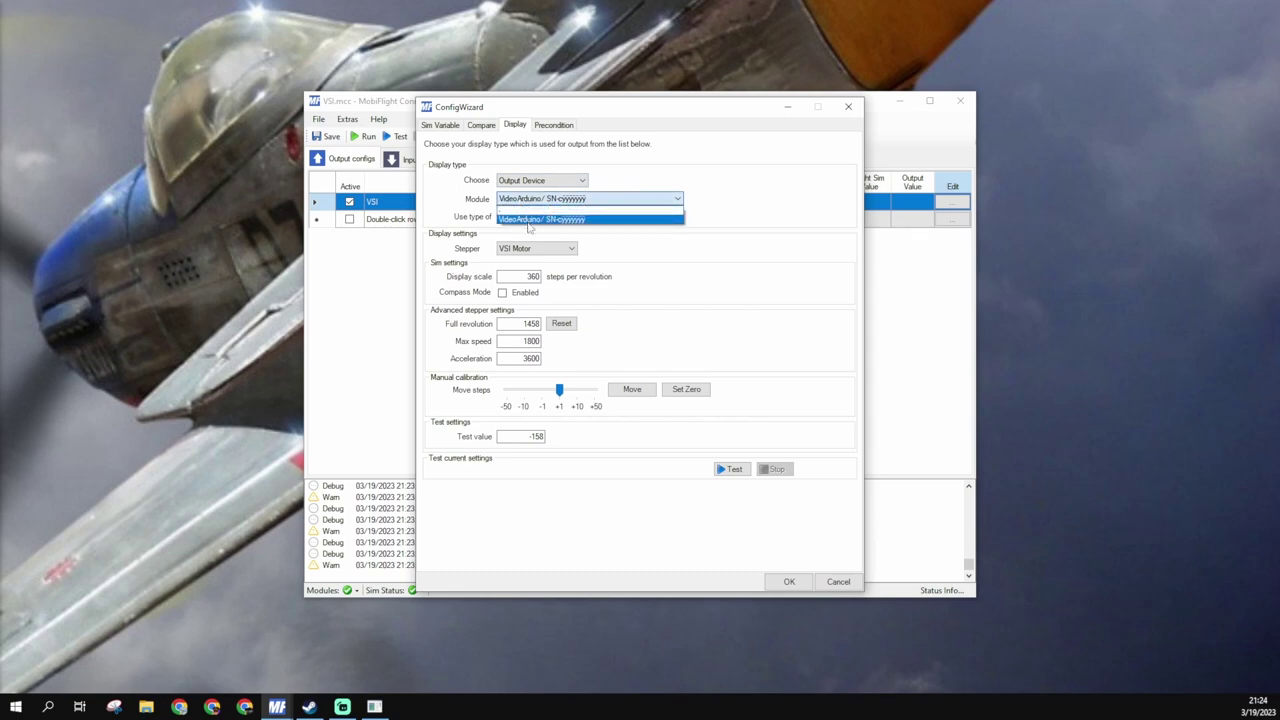
{"action": "left_click", "coordinate": [529, 220]}
{"action": "left_click", "coordinate": [514, 218]}
{"action": "left_click", "coordinate": [522, 240]}
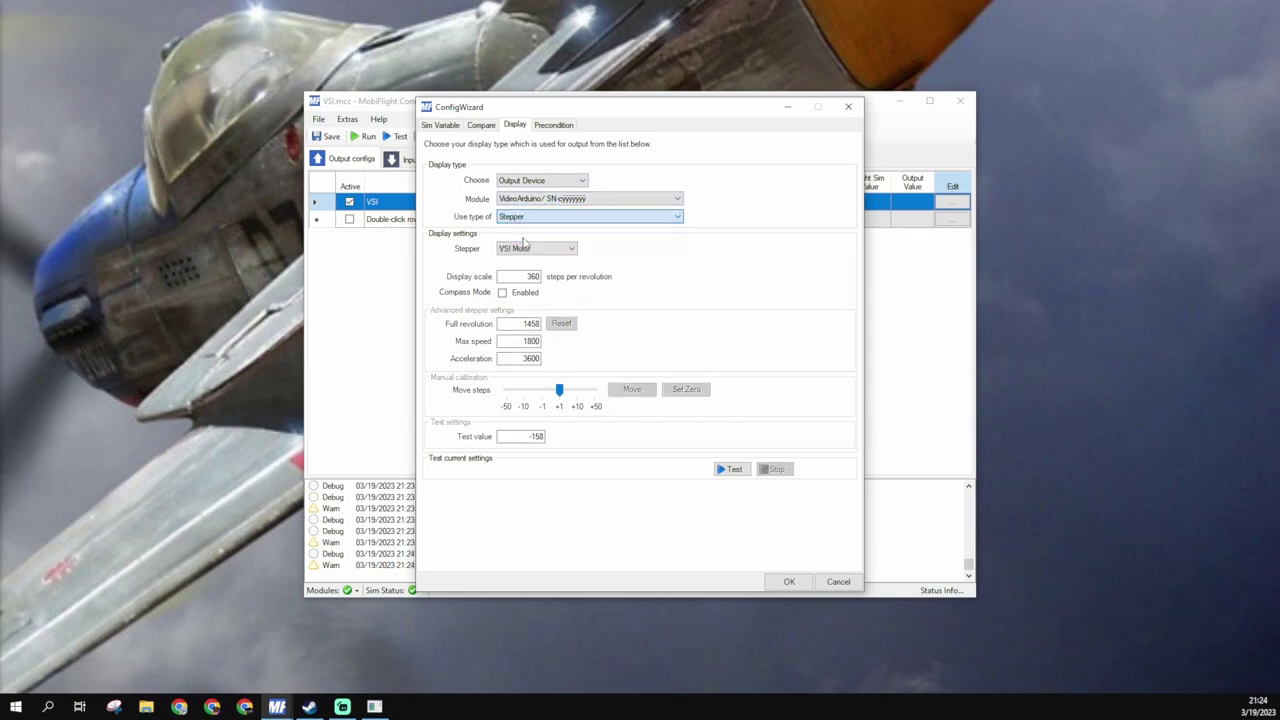
{"action": "left_click", "coordinate": [522, 247]}
{"action": "left_click", "coordinate": [519, 261]}
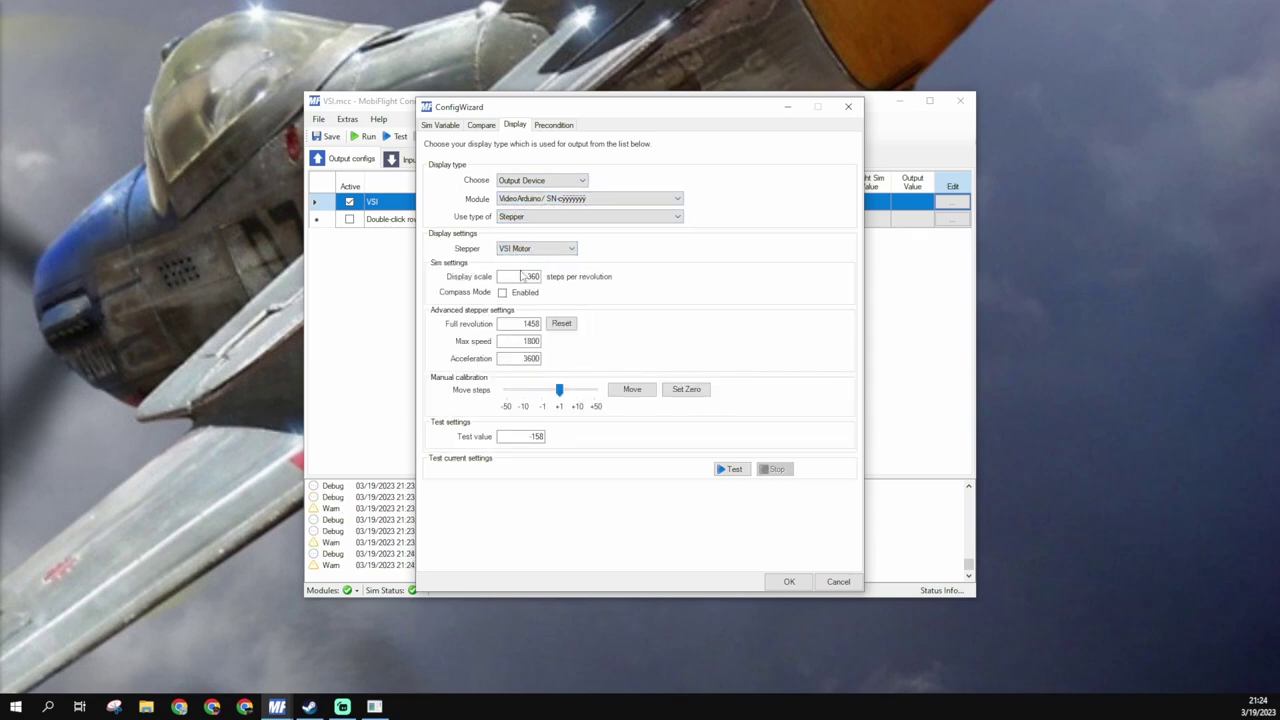
{"action": "left_click_drag", "start_coordinate": [511, 279], "coordinate": [564, 287]}
{"action": "left_click_drag", "start_coordinate": [512, 324], "coordinate": [560, 326]}
Step: Calculate 27^2 in PowerToys Run and copy the 729 result
{"action": "key", "text": "alt+space"}
{"action": "type", "text": "27"}
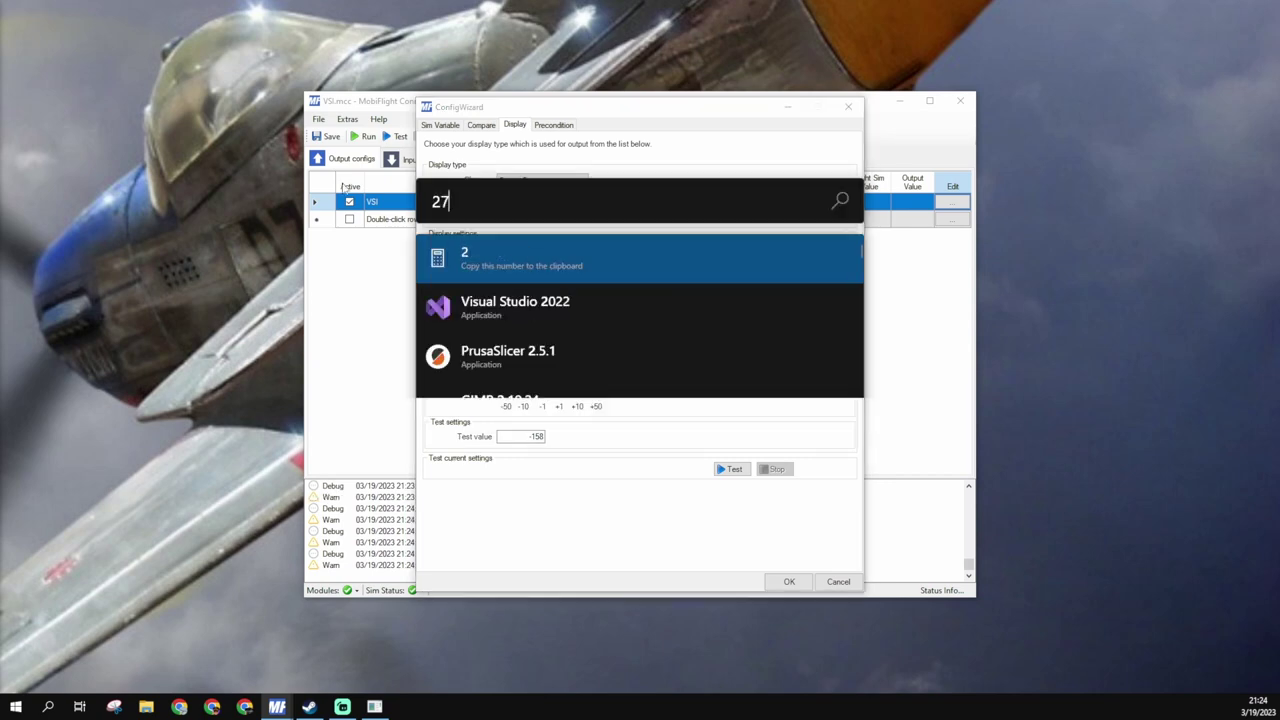
{"action": "type", "text": "^2"}
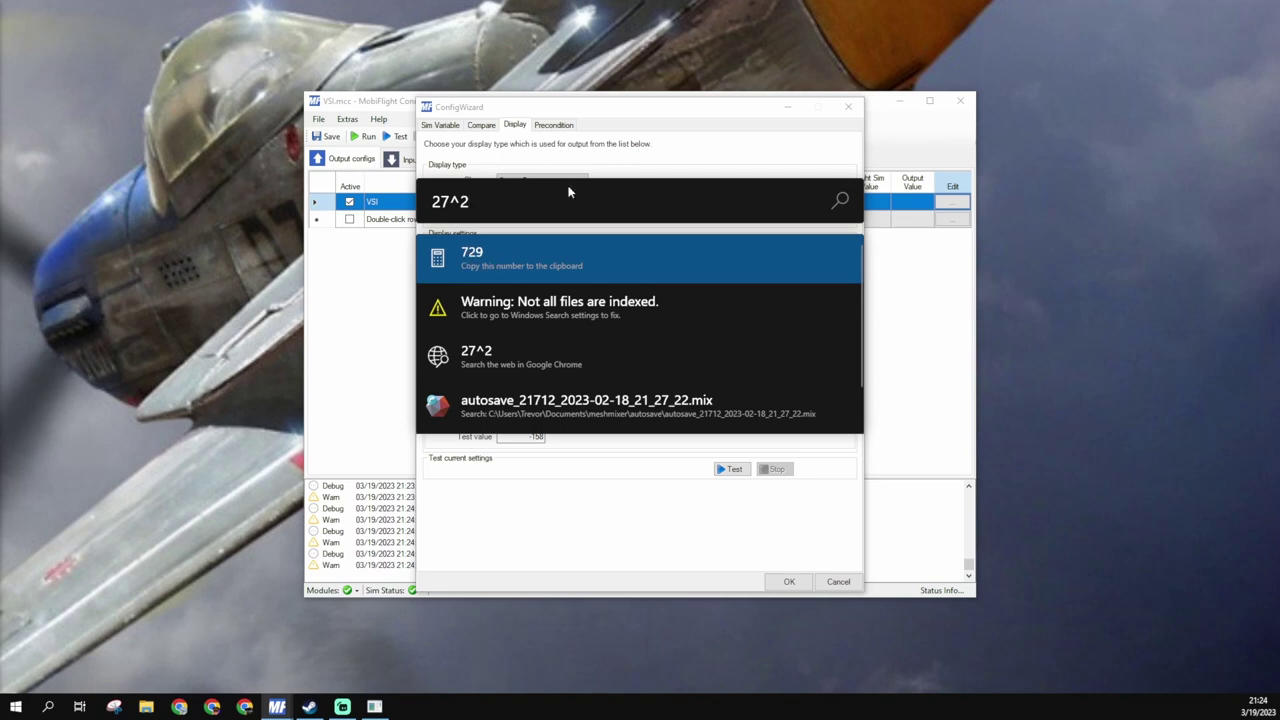
{"action": "left_click_drag", "start_coordinate": [569, 191], "coordinate": [207, 63]}
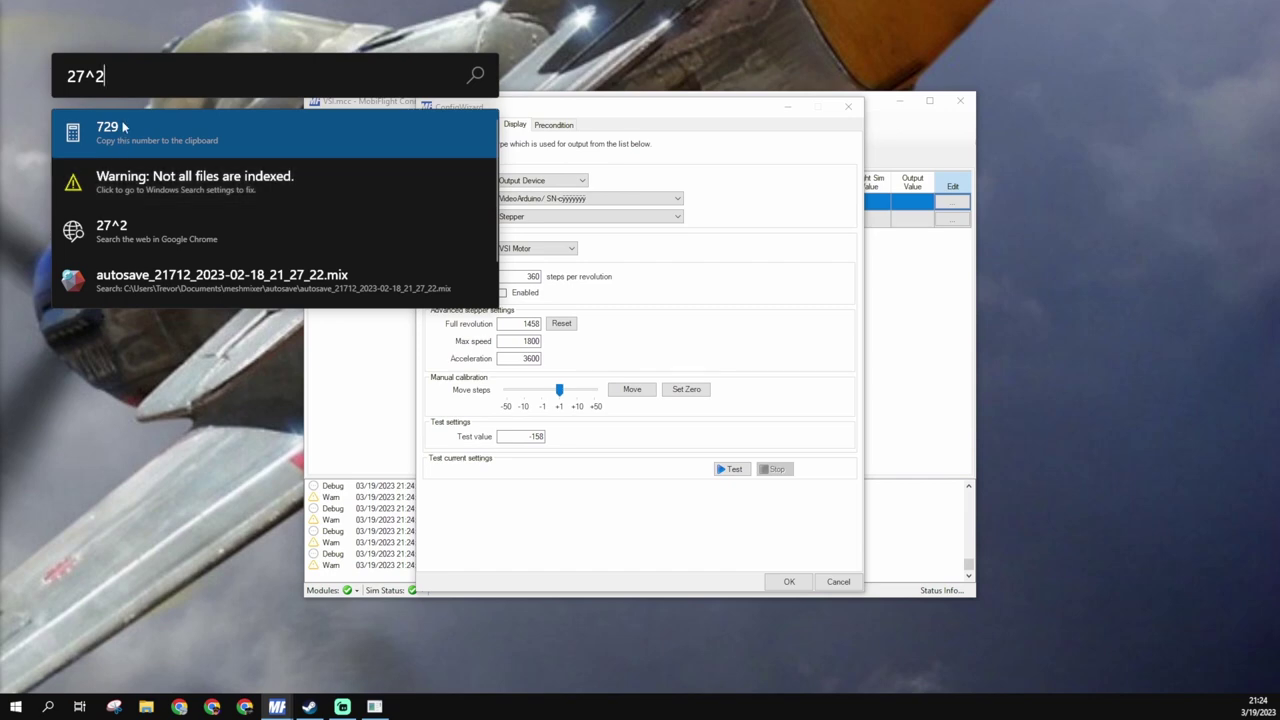
{"action": "left_click_drag", "start_coordinate": [104, 77], "coordinate": [48, 80]}
{"action": "left_click", "coordinate": [72, 77]}
{"action": "left_click", "coordinate": [107, 131]}
Step: Change the Full revolution value to 729 and save the config
{"action": "double_click", "coordinate": [522, 323]}
{"action": "key", "text": "ctrl+c"}
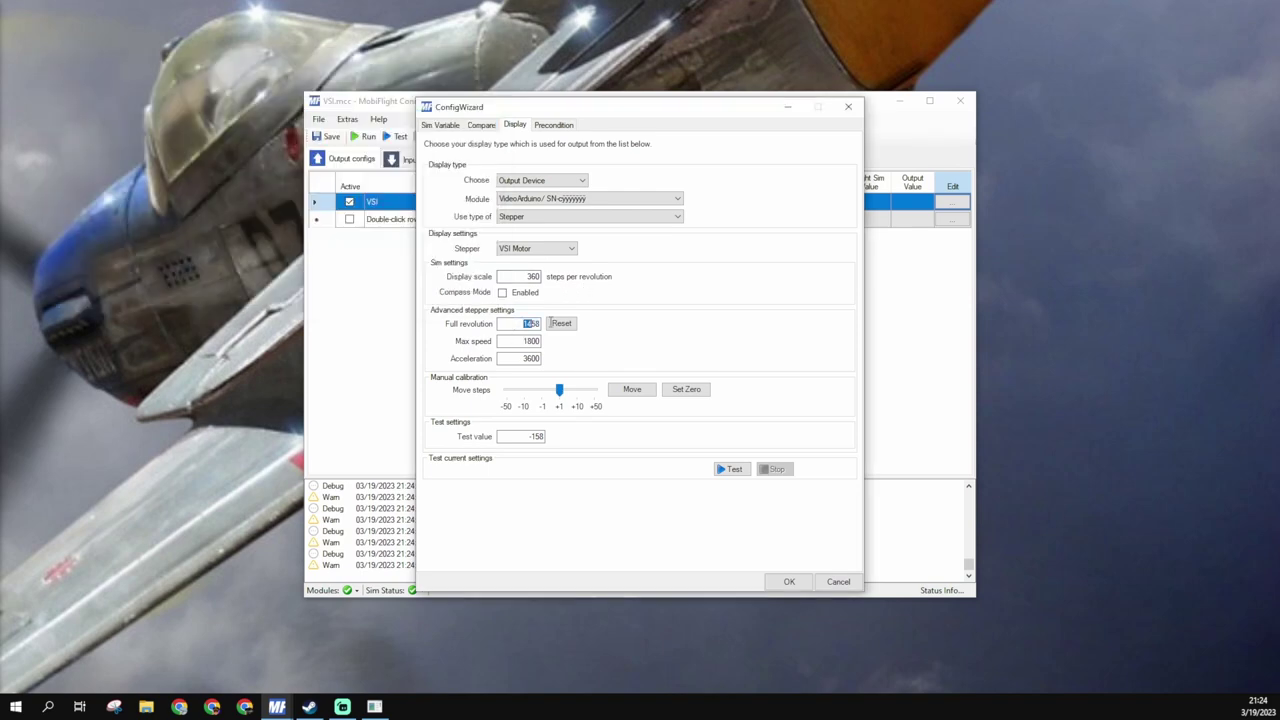
{"action": "type", "text": "729"}
{"action": "left_click", "coordinate": [789, 581]}
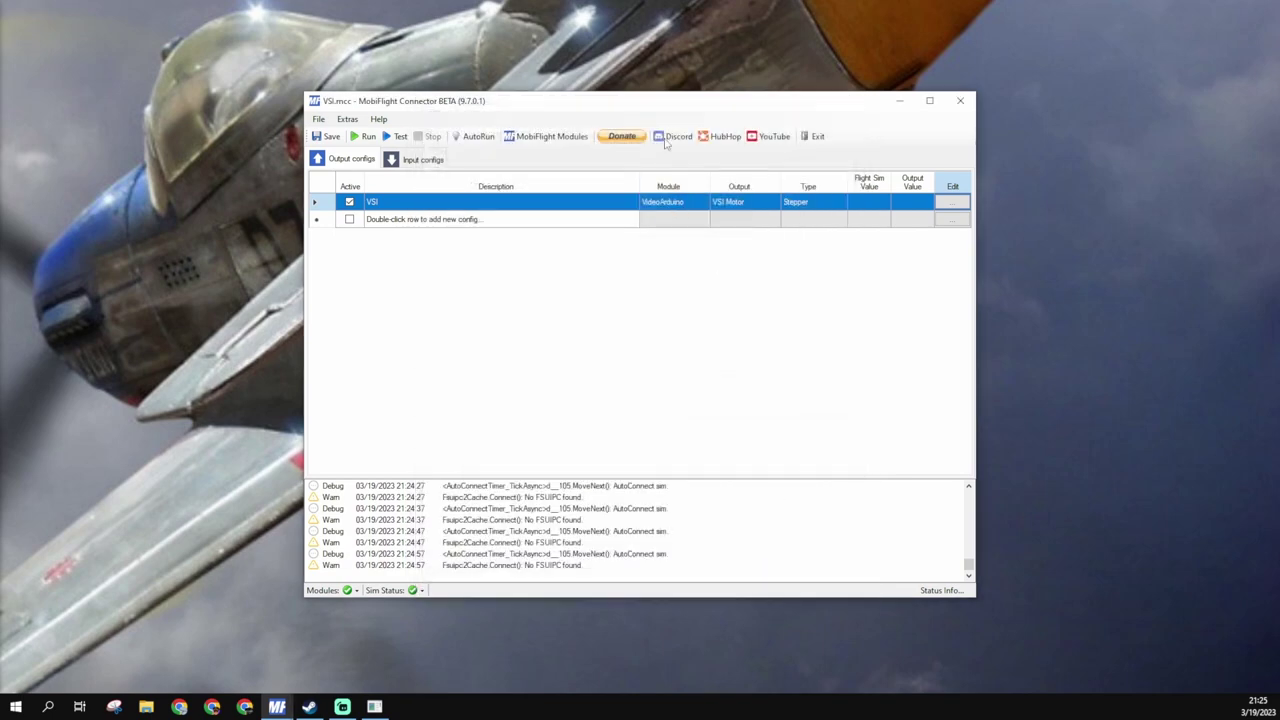
Step: Keep VSI Motor on the x.27 Half-step mode preset, then reopen the VSI output config
{"action": "left_click", "coordinate": [510, 136]}
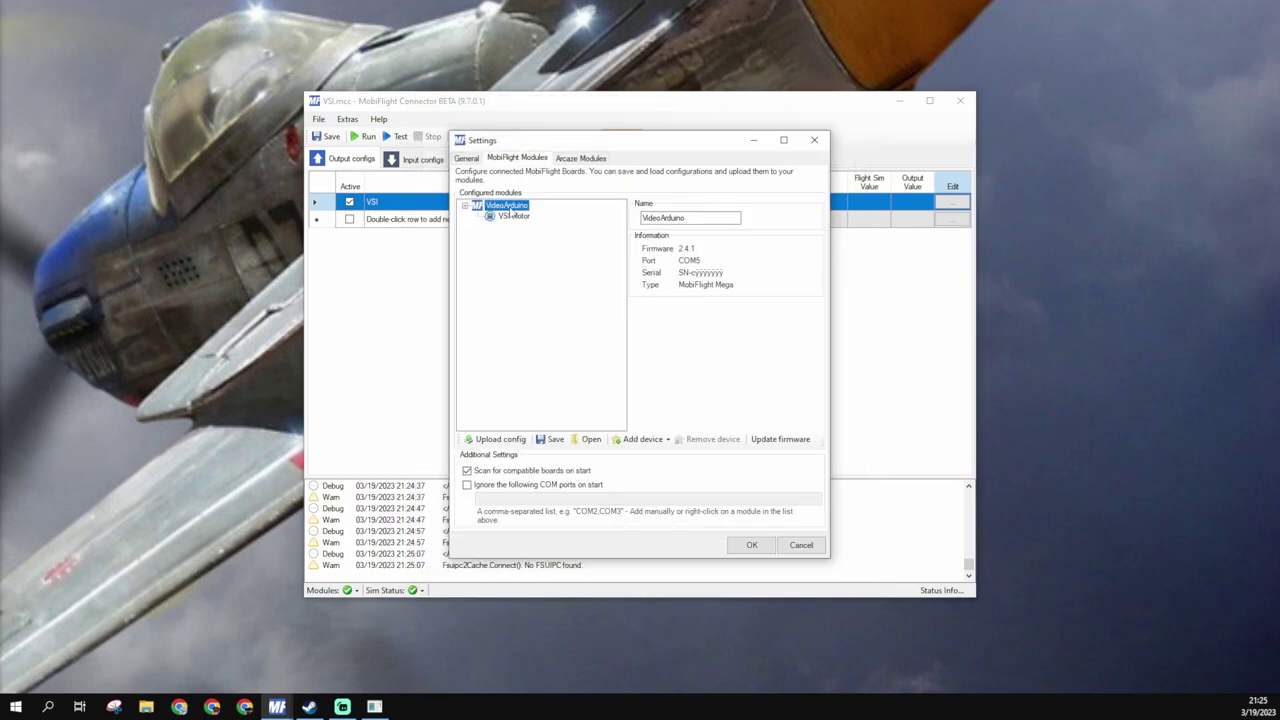
{"action": "left_click", "coordinate": [511, 215]}
{"action": "left_click", "coordinate": [725, 316]}
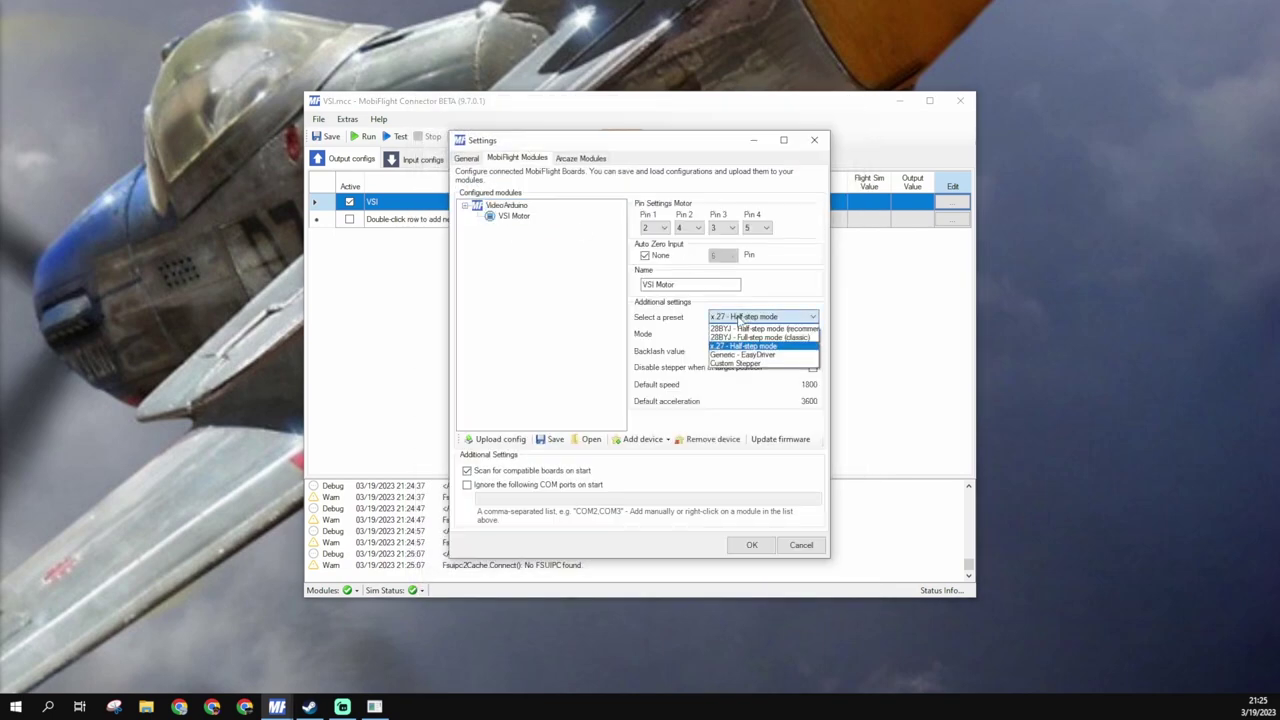
{"action": "left_click", "coordinate": [736, 346]}
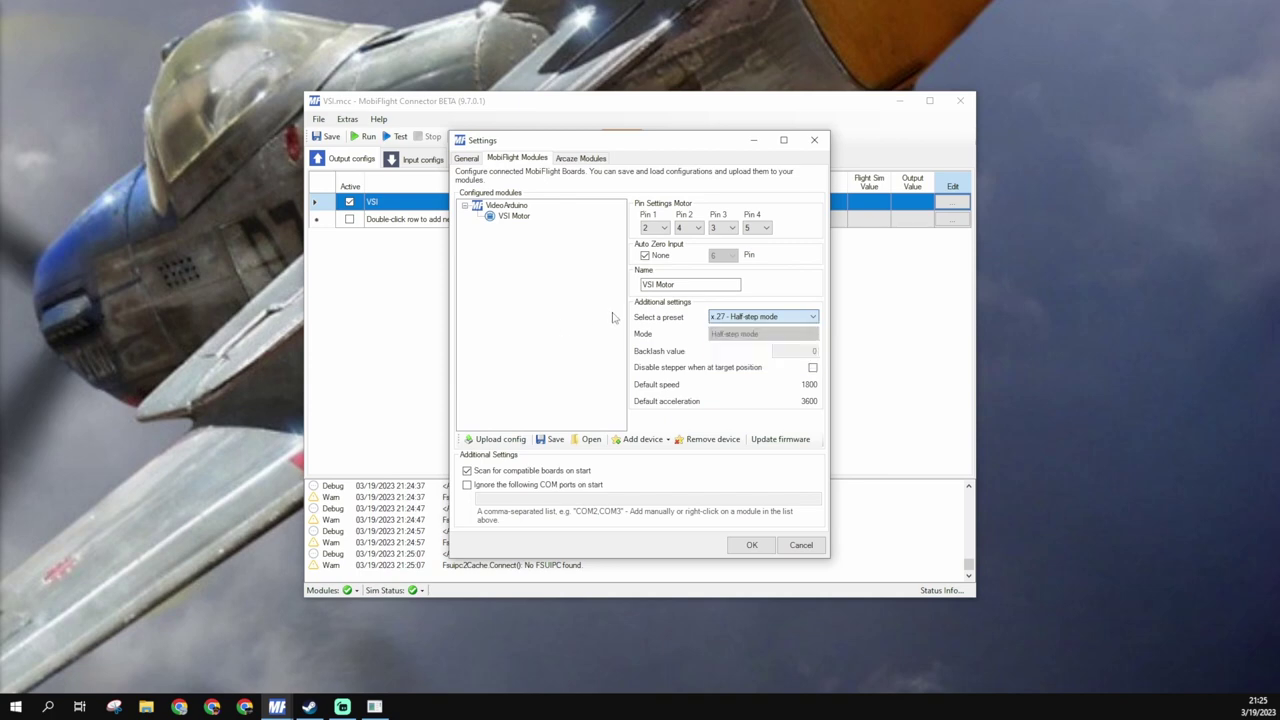
{"action": "left_click", "coordinate": [752, 545]}
{"action": "left_click", "coordinate": [424, 159]}
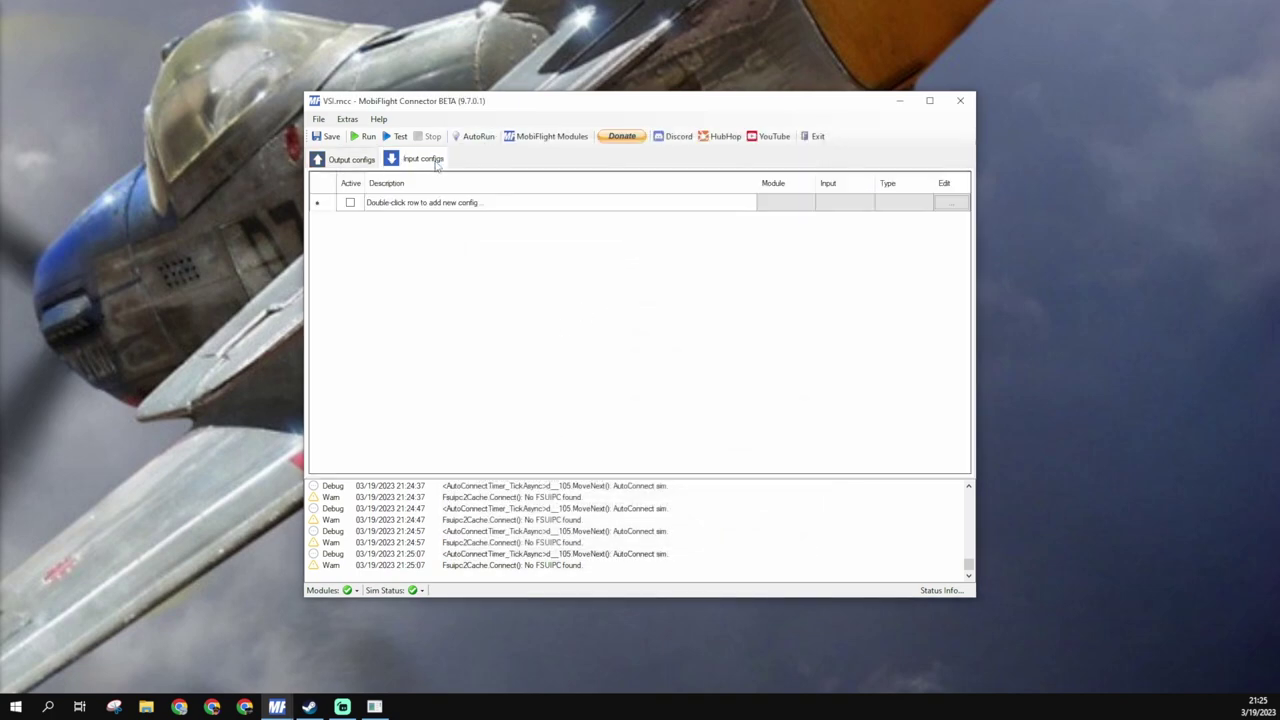
{"action": "left_click", "coordinate": [346, 159]}
{"action": "left_click", "coordinate": [948, 204]}
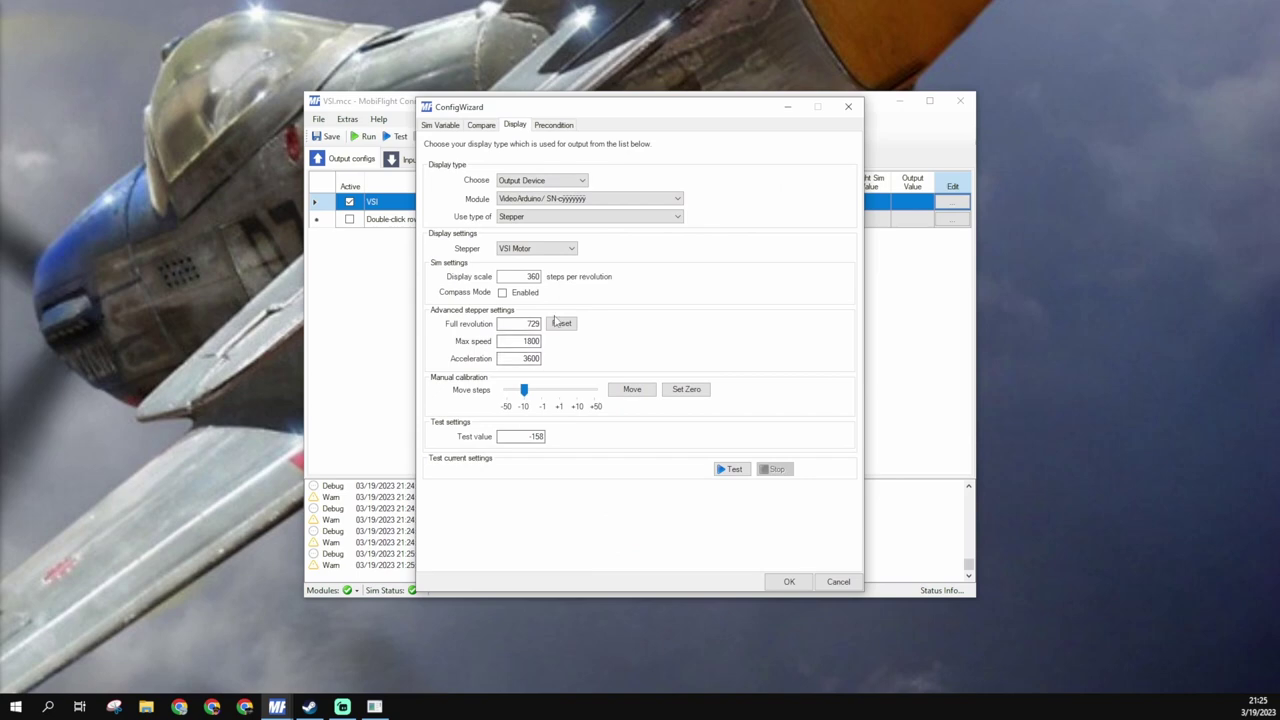
Step: Compute 729*2 in PowerToys Run and paste 1458 into Full revolution
{"action": "key", "text": "alt+space"}
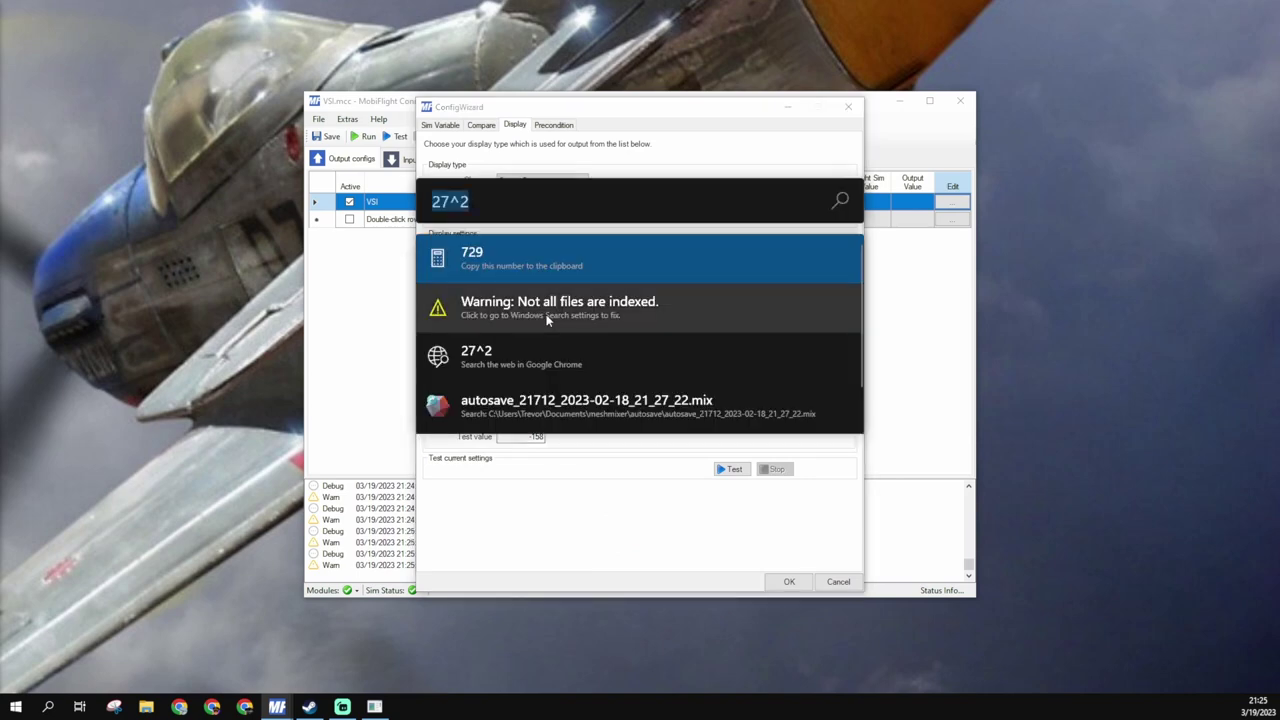
{"action": "key", "text": "Down"}
{"action": "key", "text": "Up"}
{"action": "type", "text": "*2"}
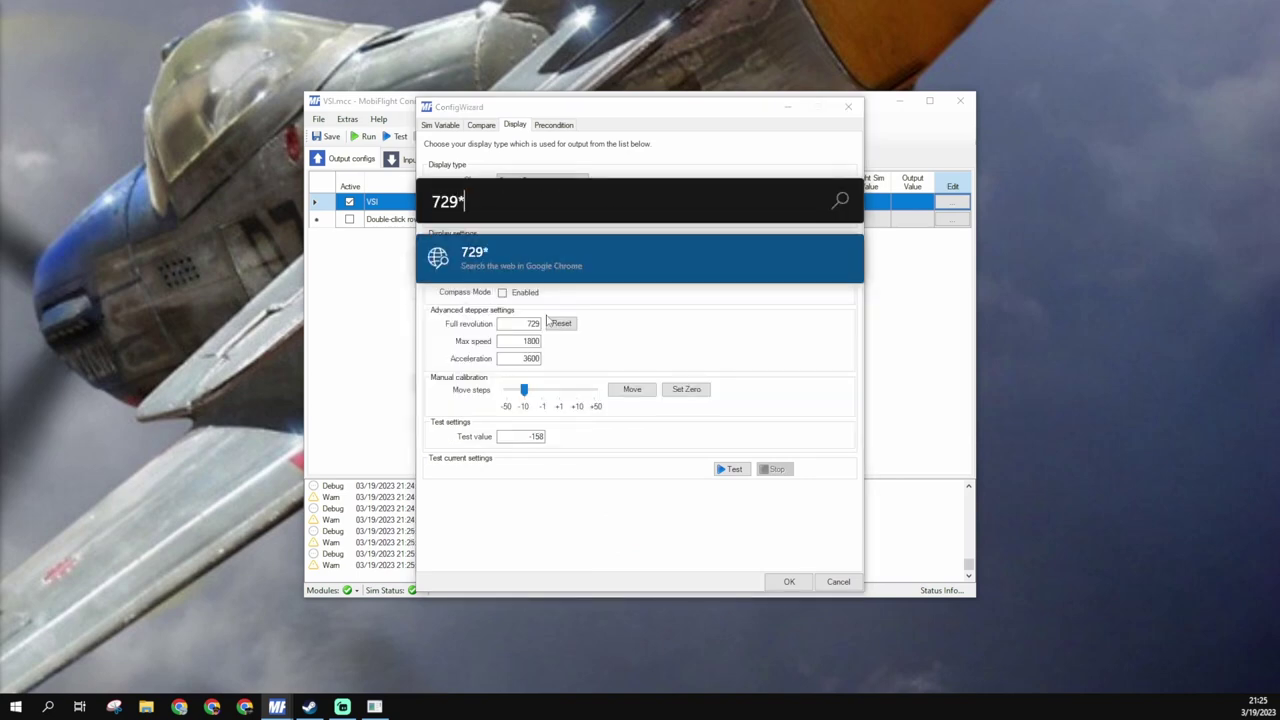
{"action": "left_click", "coordinate": [478, 262]}
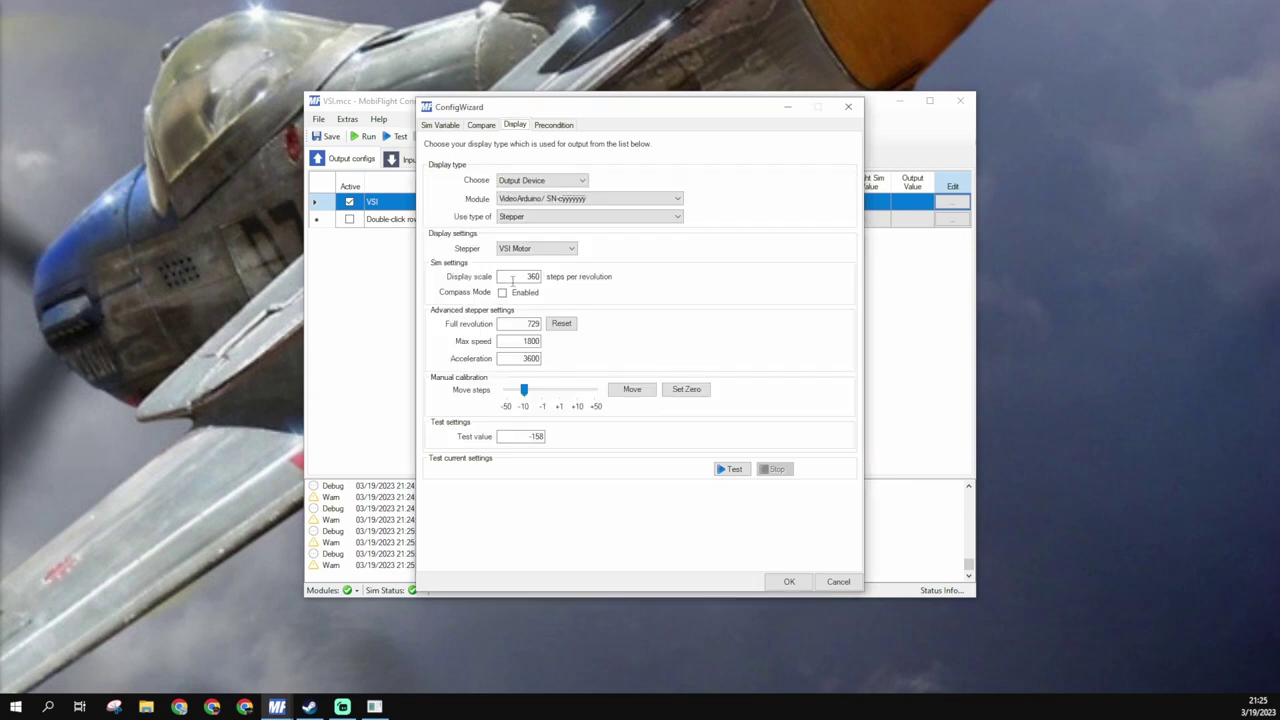
{"action": "double_click", "coordinate": [519, 323]}
{"action": "key", "text": "ctrl+v"}
{"action": "double_click", "coordinate": [519, 323]}
{"action": "double_click", "coordinate": [521, 323]}
Step: Compute 315/2 in PowerToys Run and copy the 157.5 result
{"action": "key", "text": "alt+space"}
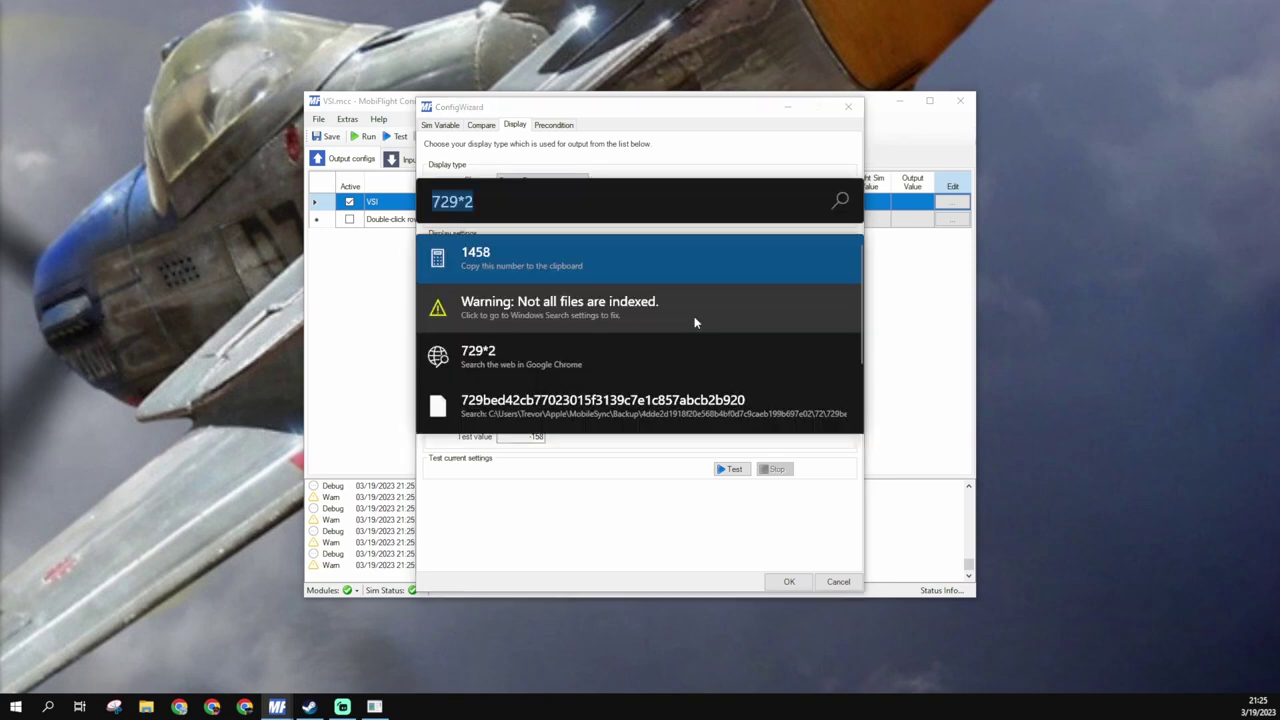
{"action": "type", "text": "315"}
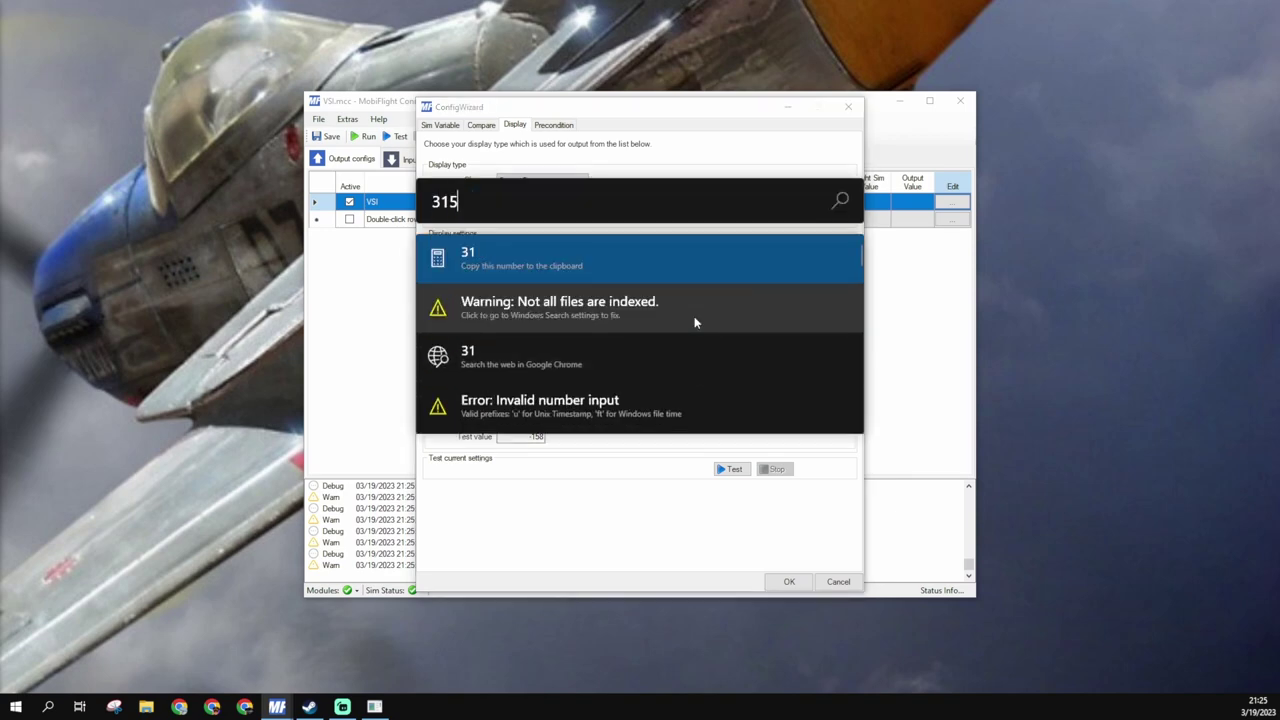
{"action": "type", "text": "/2"}
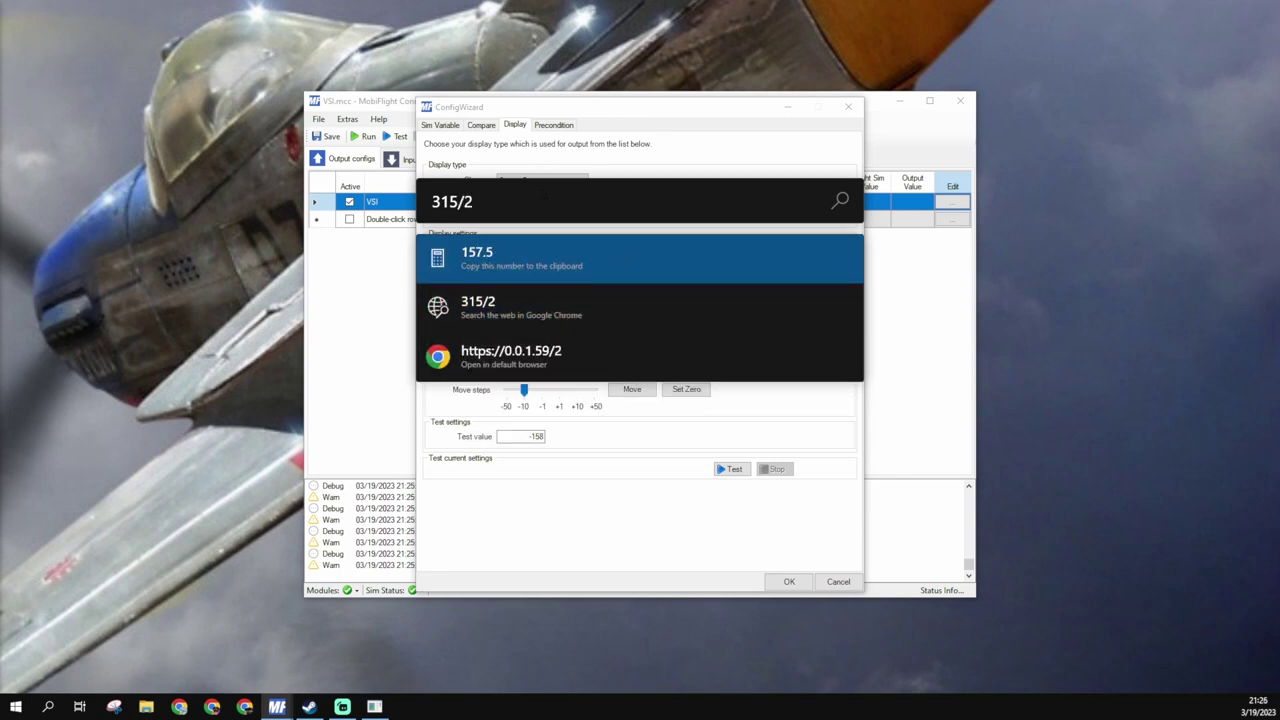
{"action": "key", "text": "Return"}
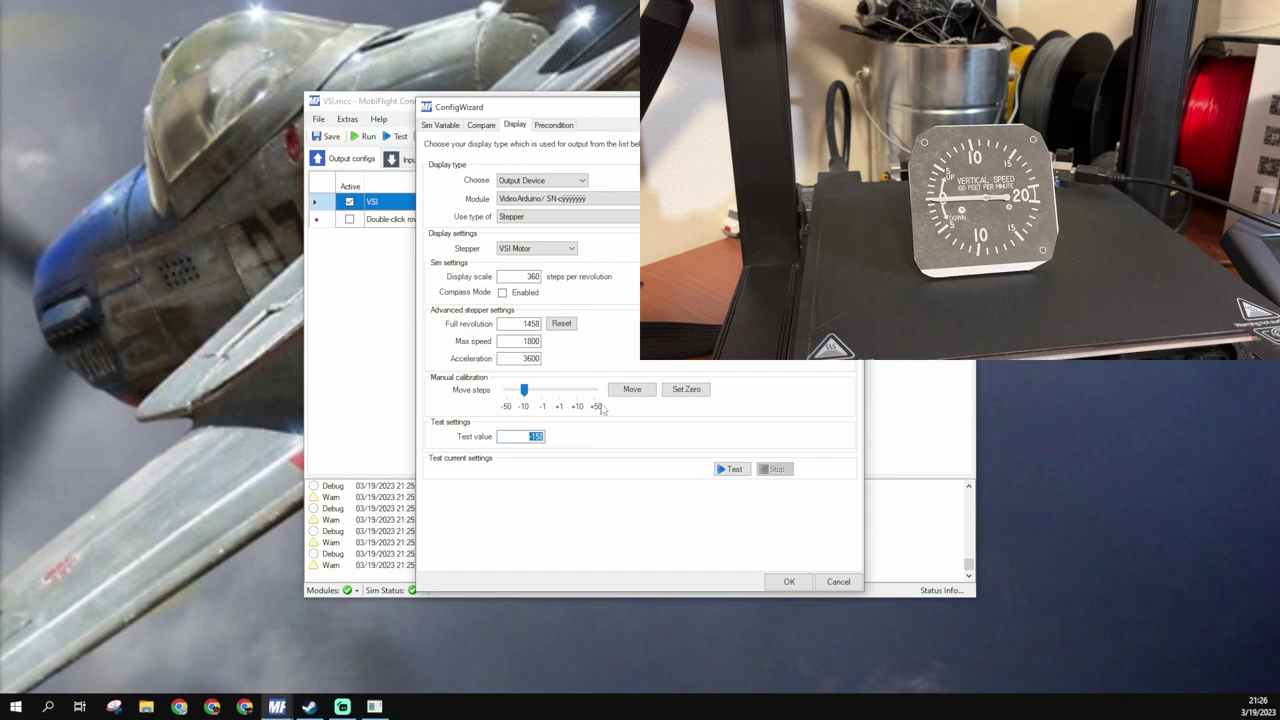
Step: Test the VSI gauge at -158 steps, then change the test value to +158 and test again
{"action": "left_click", "coordinate": [733, 469]}
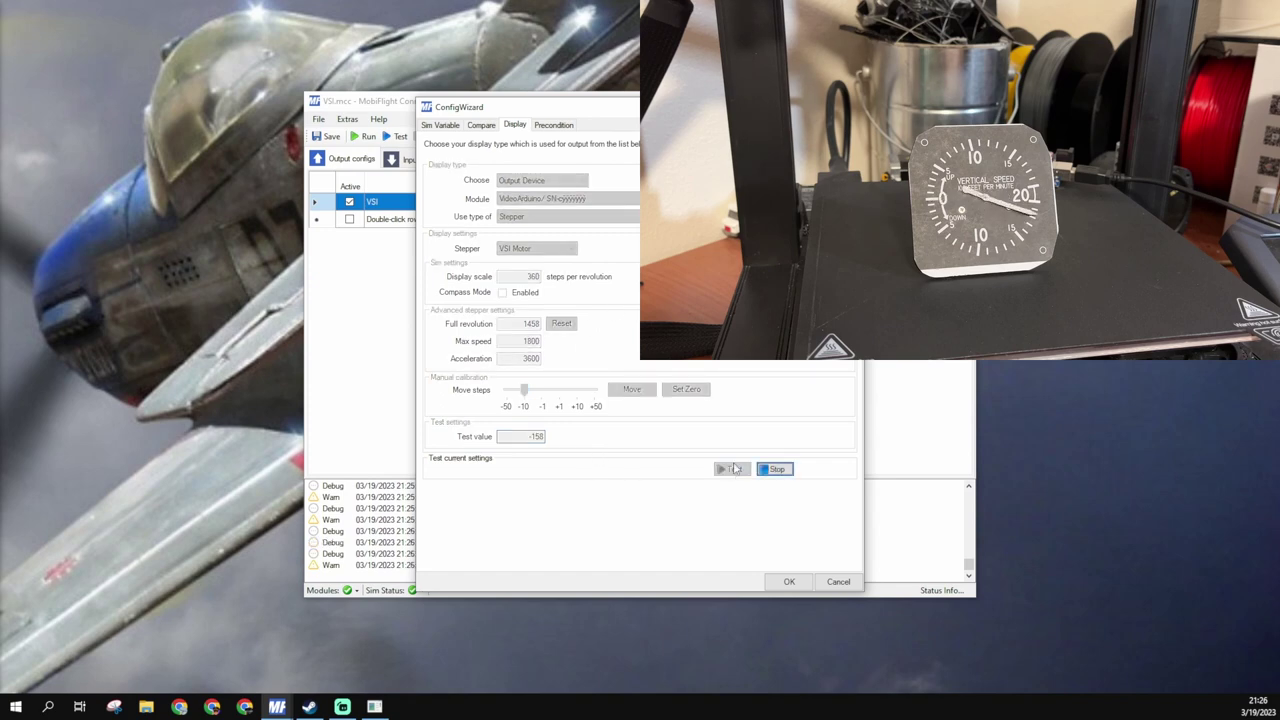
{"action": "left_click", "coordinate": [776, 470]}
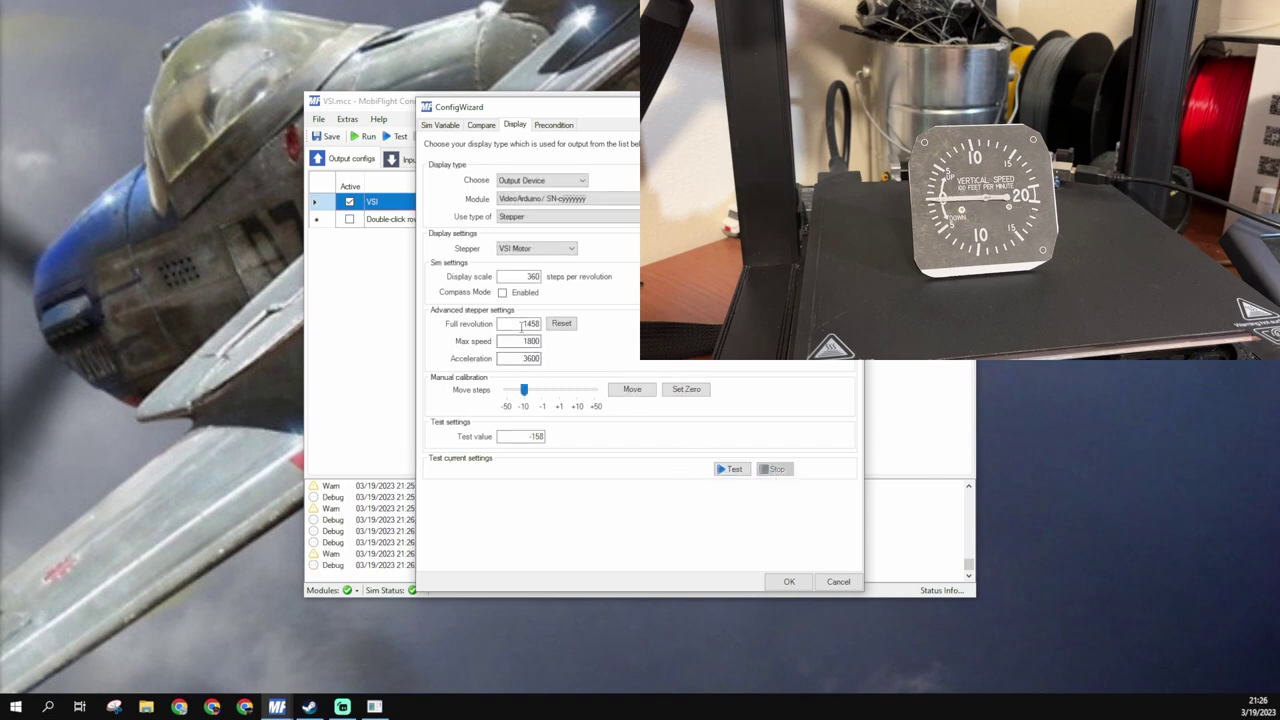
{"action": "left_click", "coordinate": [510, 437]}
{"action": "key", "text": "Delete"}
{"action": "type", "text": "+"}
{"action": "left_click", "coordinate": [733, 469]}
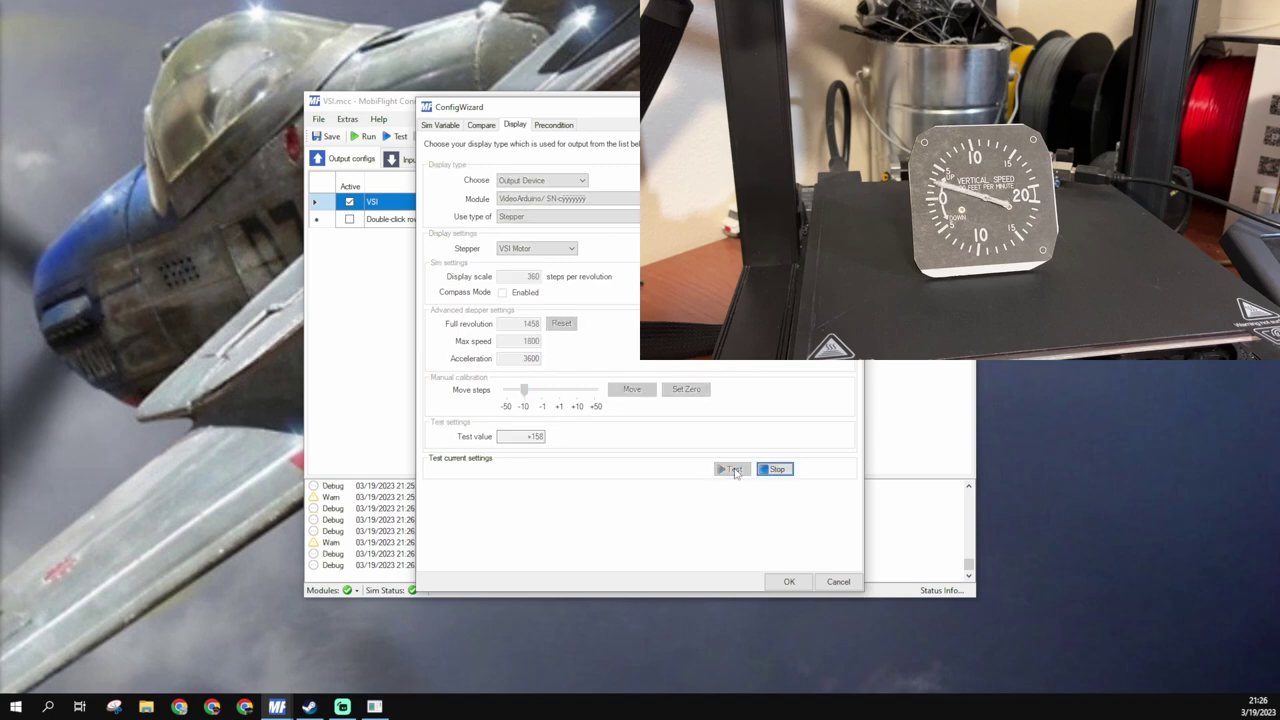
{"action": "left_click", "coordinate": [776, 469]}
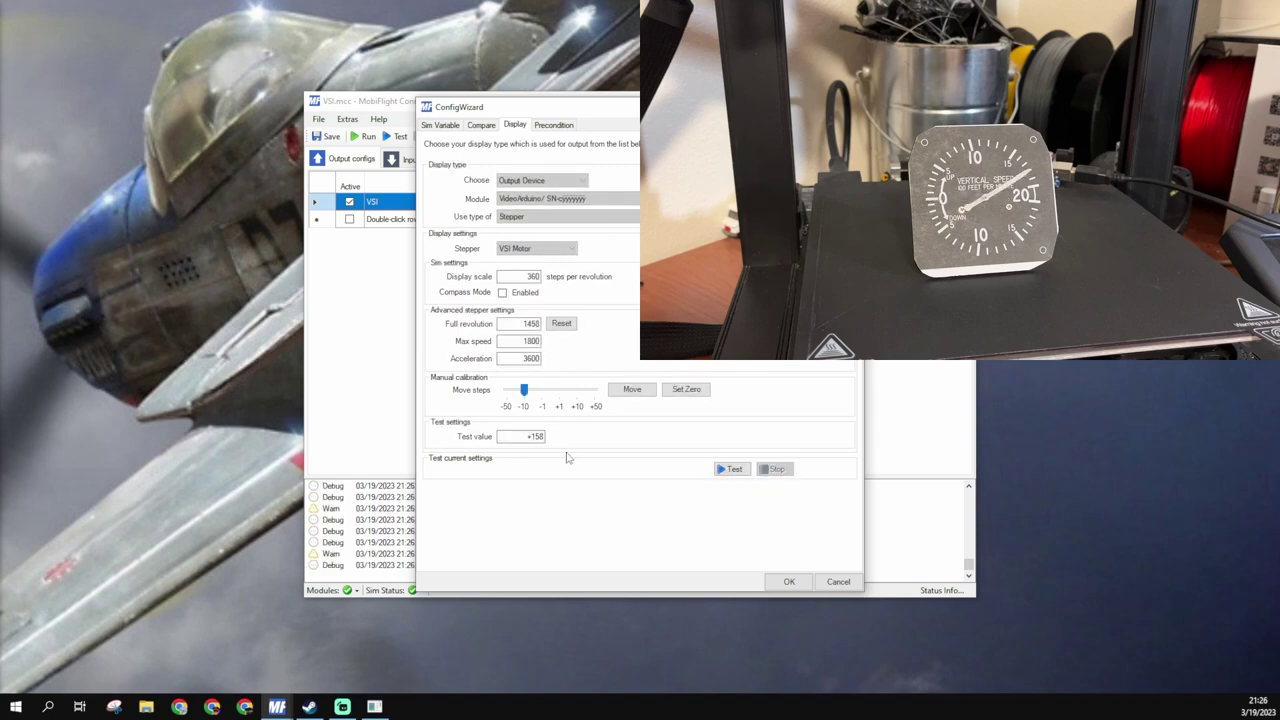
Step: Change the test value to 158 and run the gauge test twice
{"action": "left_click", "coordinate": [510, 442]}
{"action": "key", "text": "Delete"}
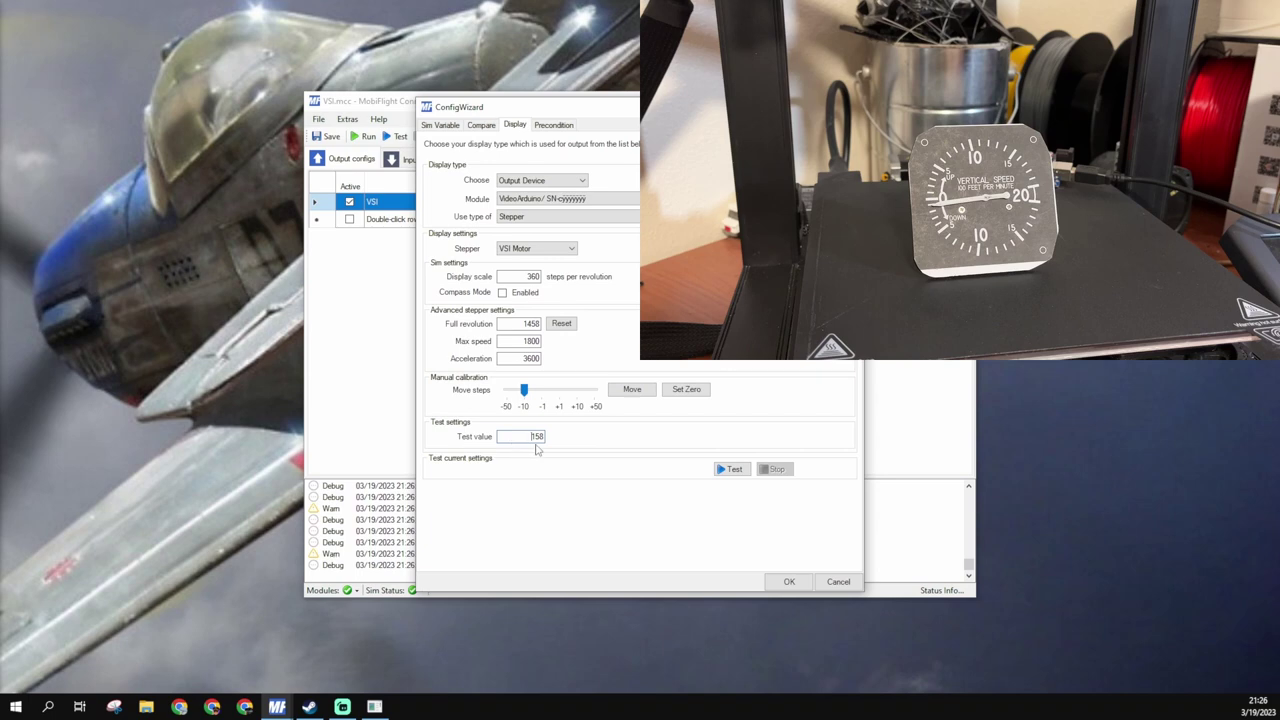
{"action": "left_click", "coordinate": [729, 470]}
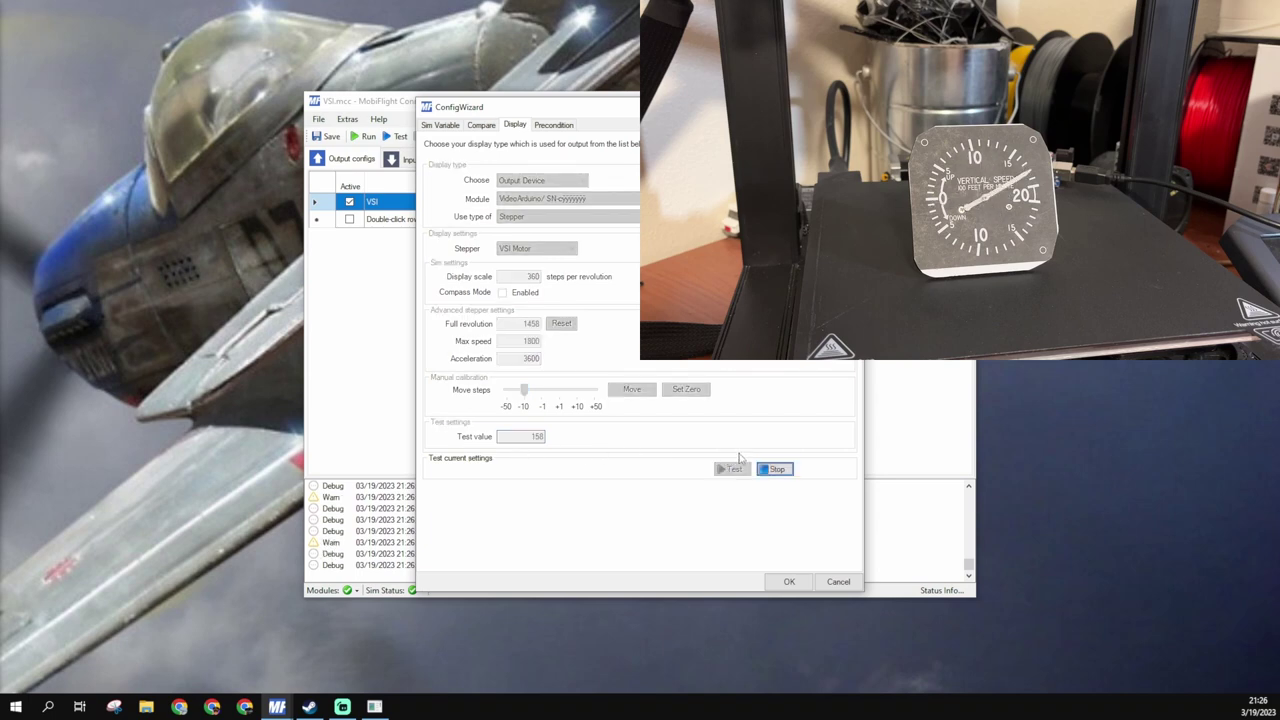
{"action": "left_click", "coordinate": [776, 469]}
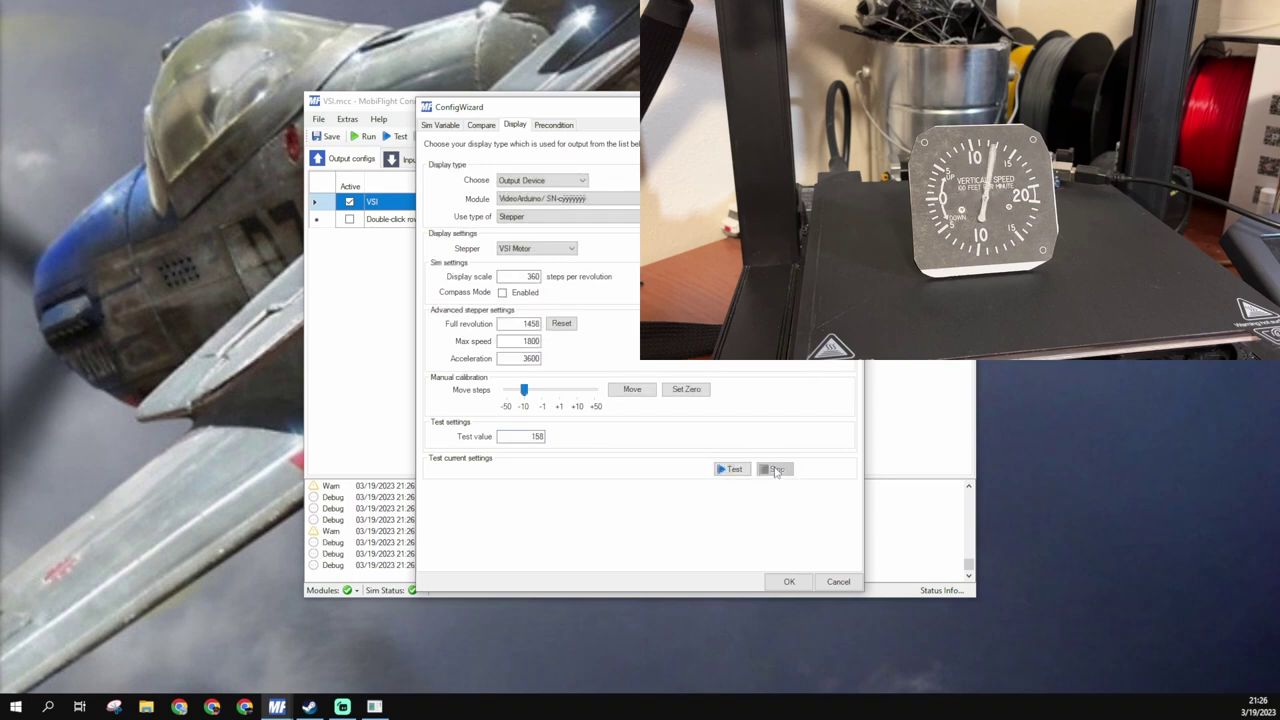
{"action": "left_click", "coordinate": [731, 469]}
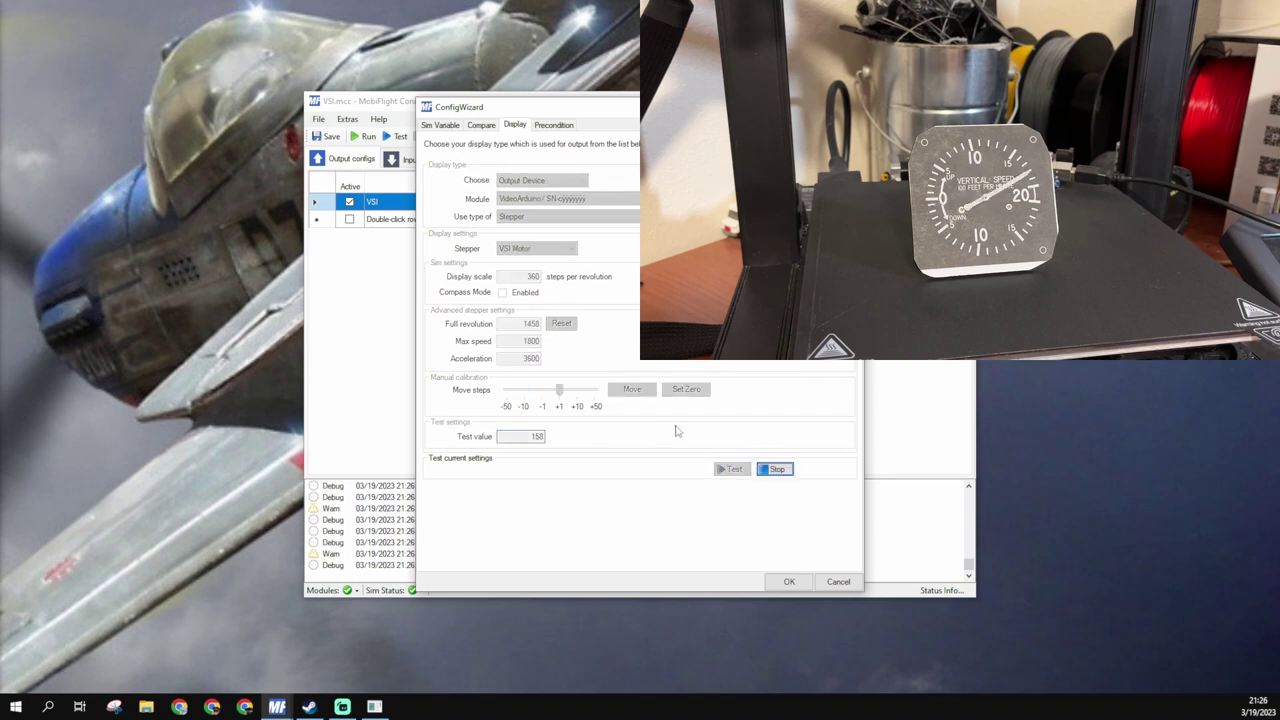
{"action": "left_click", "coordinate": [772, 469]}
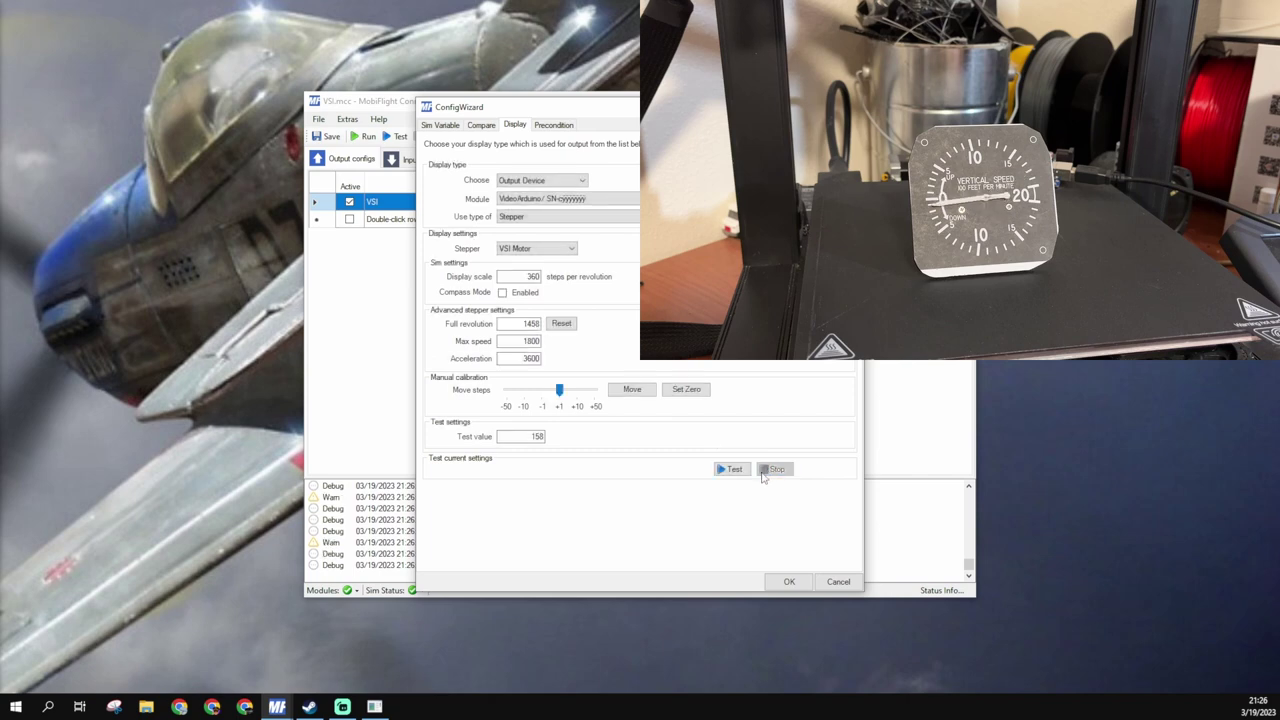
Step: Swing the gauge to -158 steps repeatedly, stopping the test between runs
{"action": "left_click", "coordinate": [508, 436]}
{"action": "left_click", "coordinate": [731, 472]}
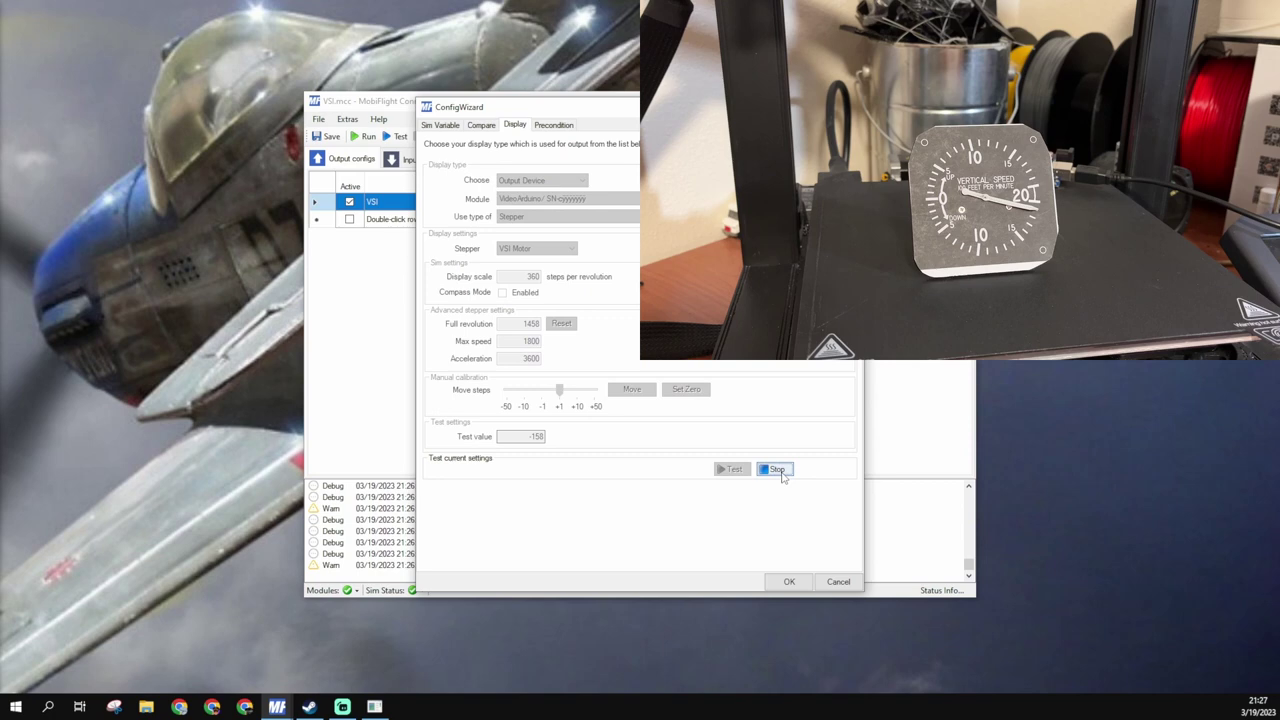
{"action": "left_click", "coordinate": [777, 470]}
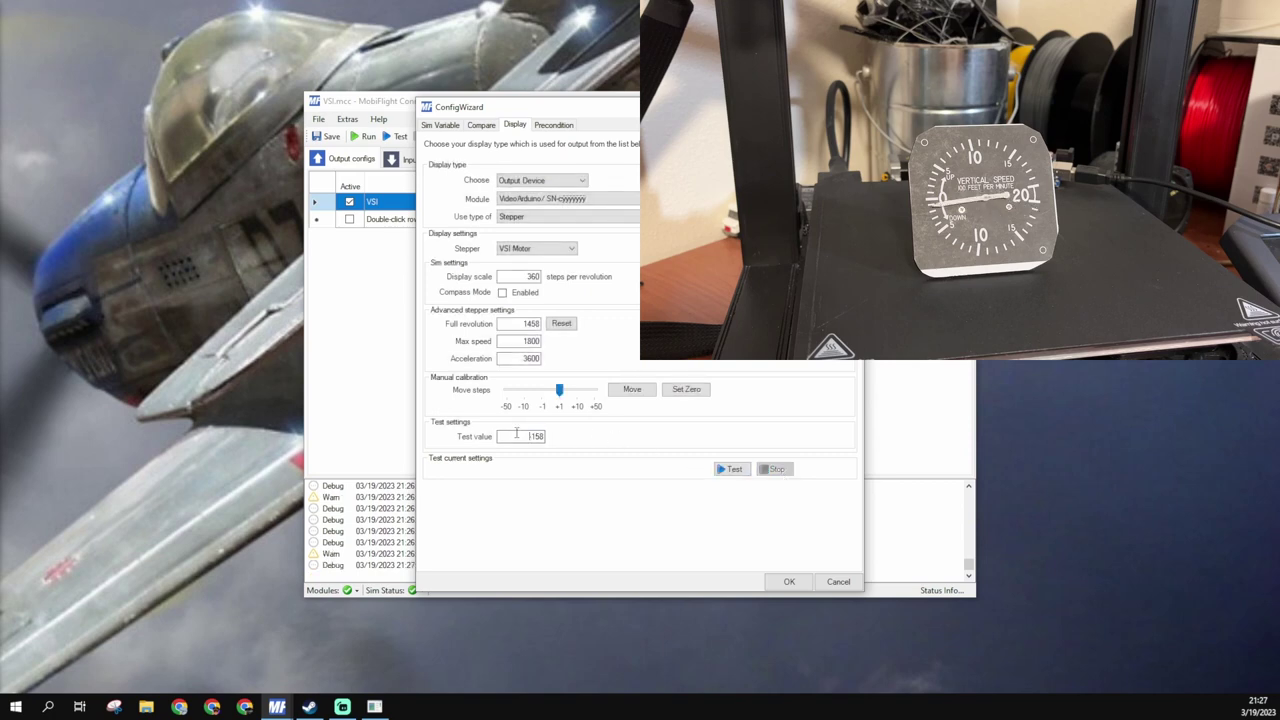
{"action": "left_click", "coordinate": [724, 469]}
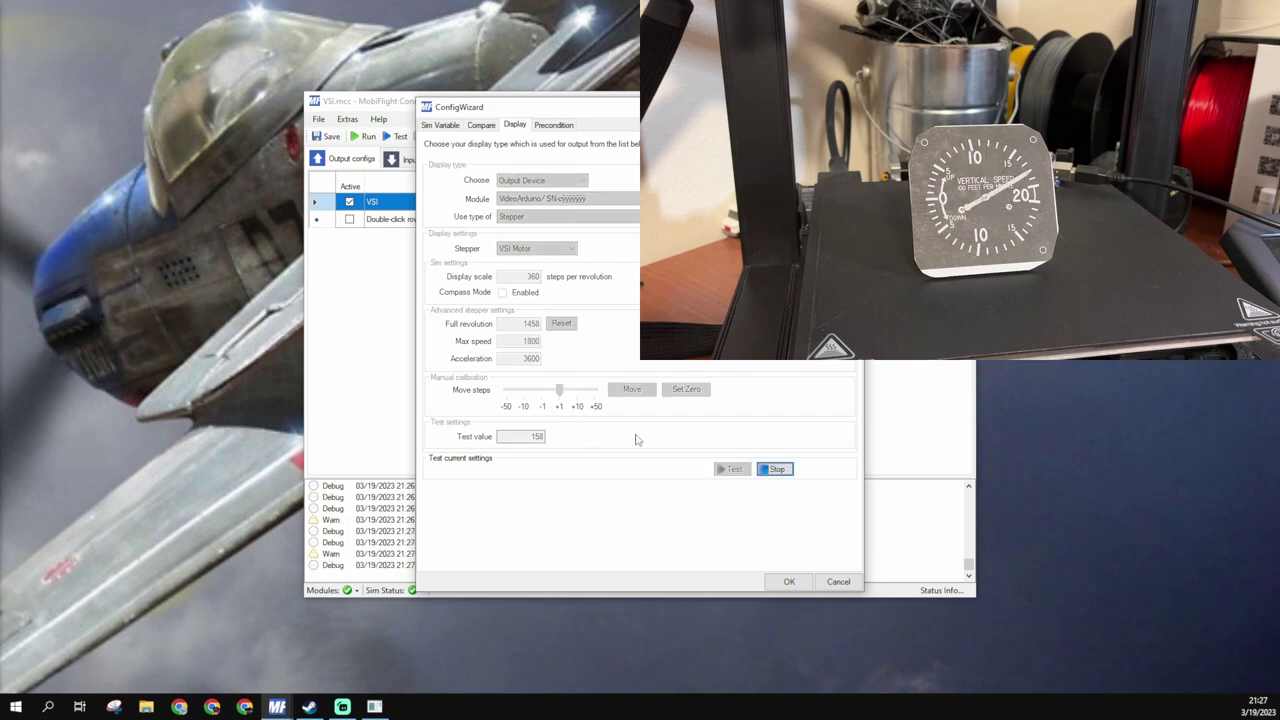
{"action": "left_click", "coordinate": [780, 469]}
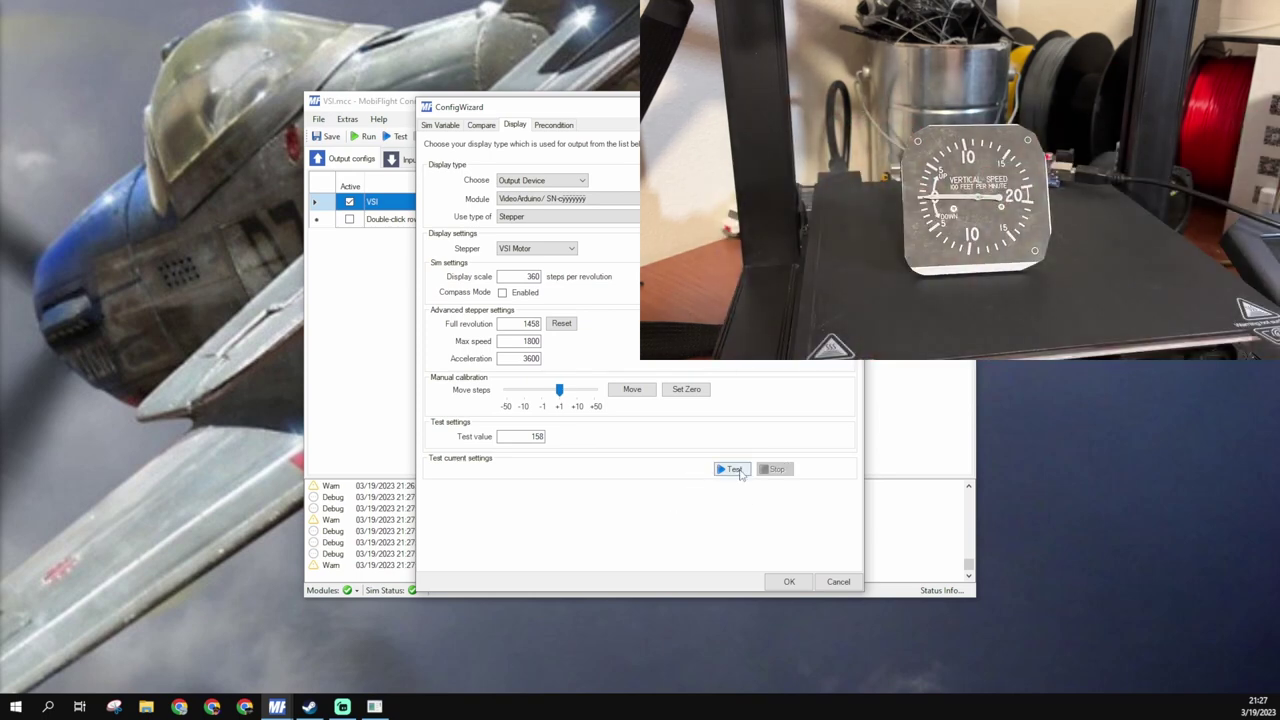
{"action": "left_click", "coordinate": [740, 474]}
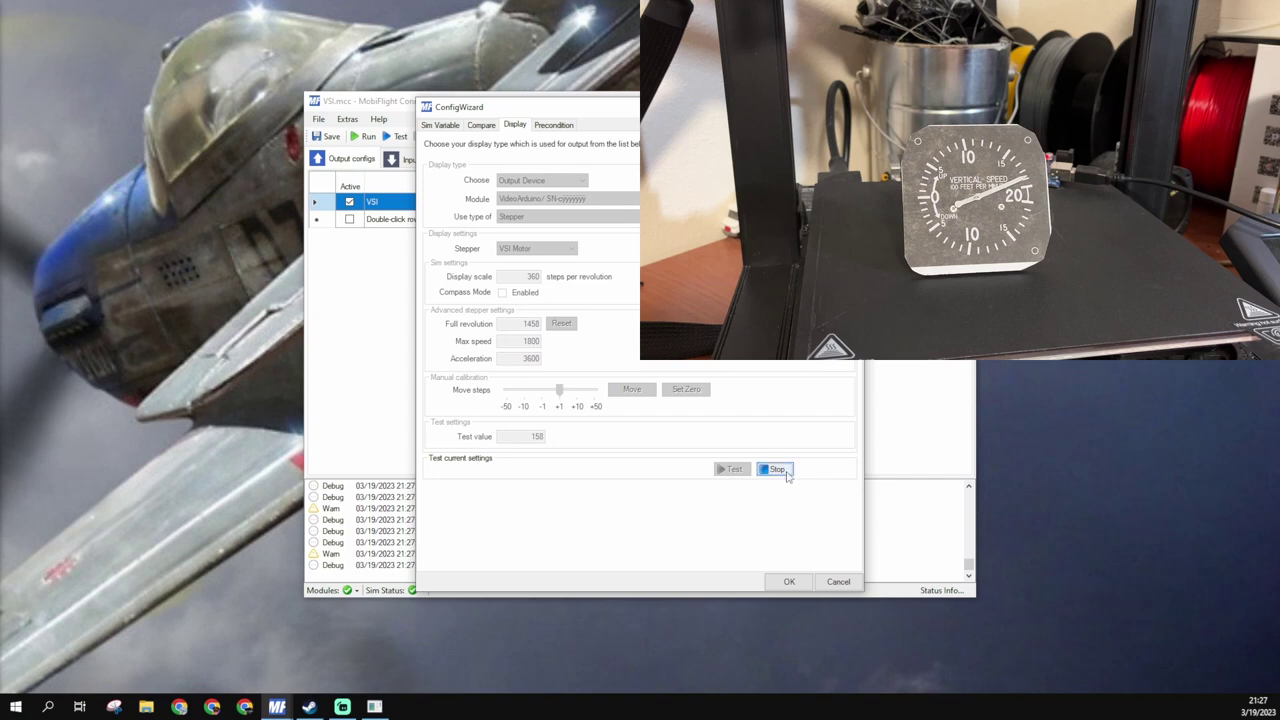
{"action": "left_click", "coordinate": [776, 470]}
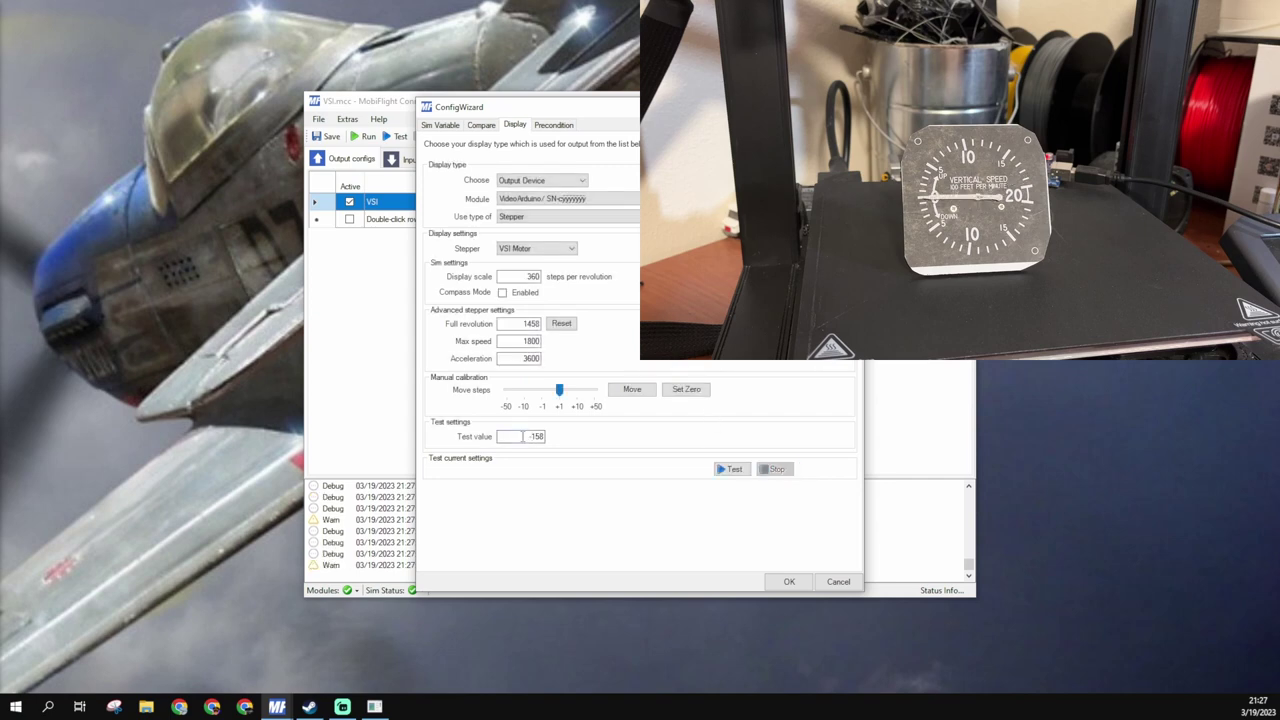
{"action": "left_click", "coordinate": [733, 471]}
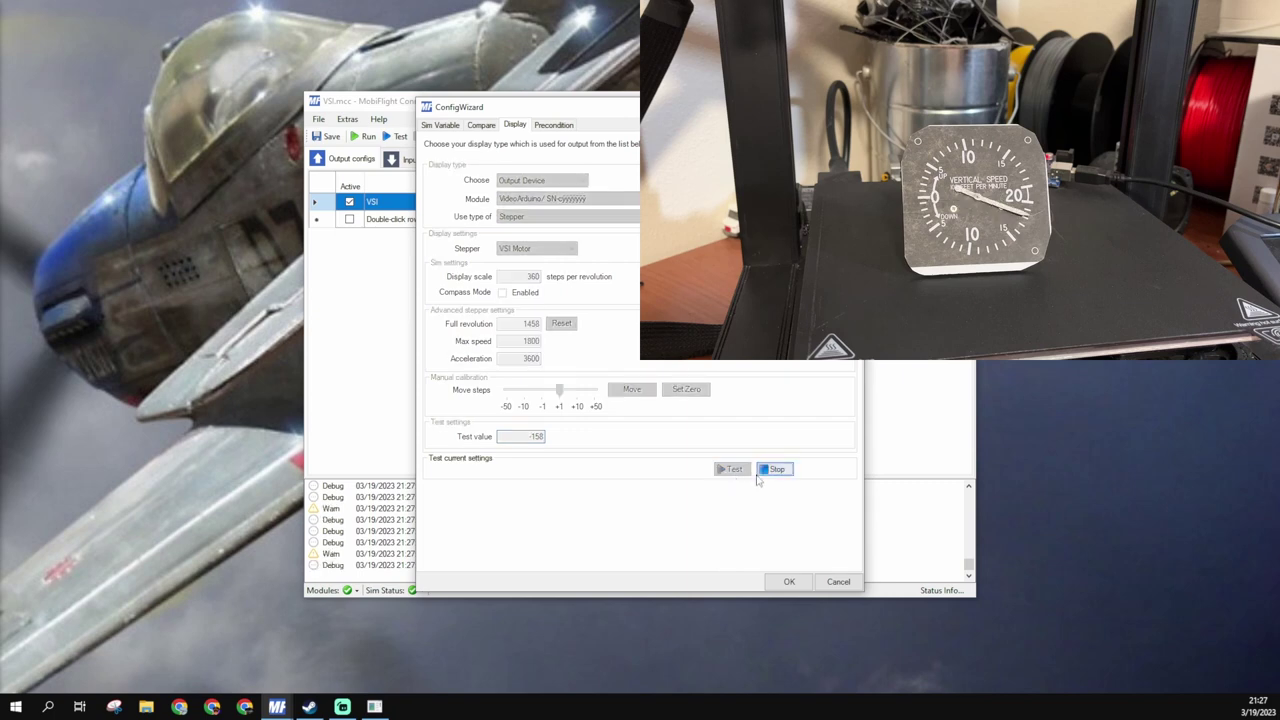
{"action": "left_click", "coordinate": [774, 470]}
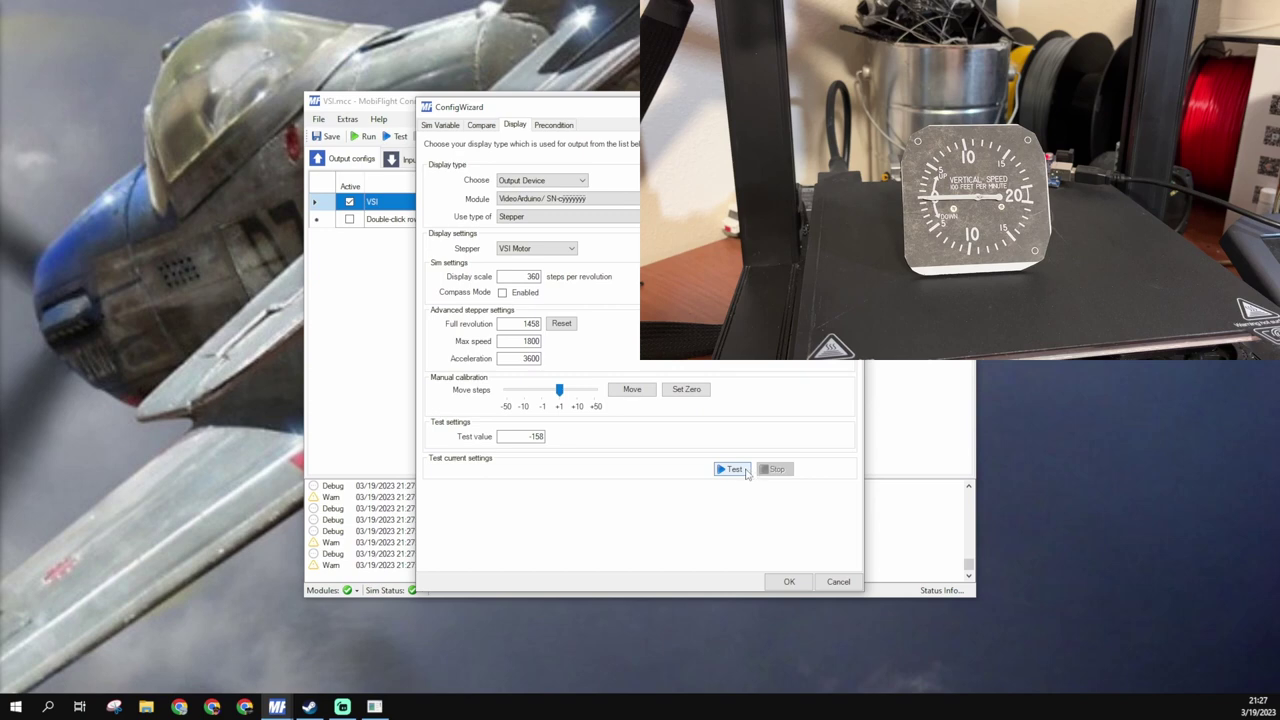
{"action": "left_click", "coordinate": [740, 471]}
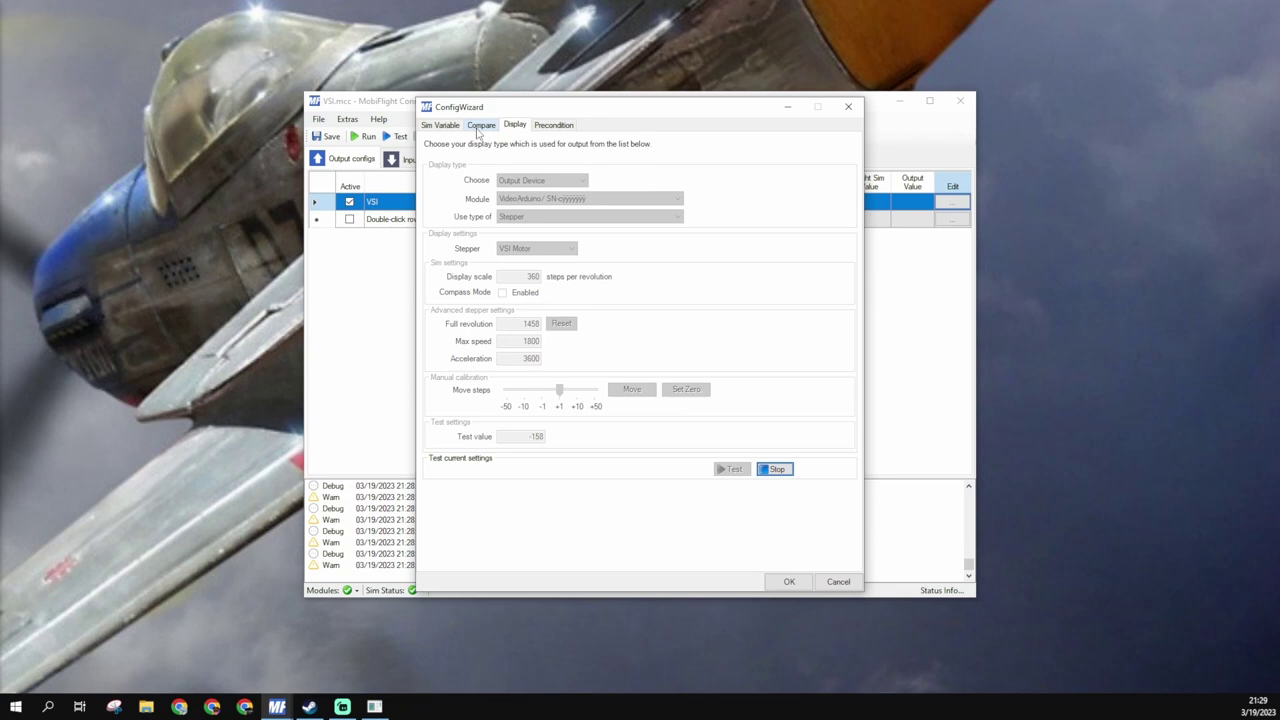
Step: Set the interpolation input values to -1800 and 1800 on the Compare tab
{"action": "left_click", "coordinate": [480, 126]}
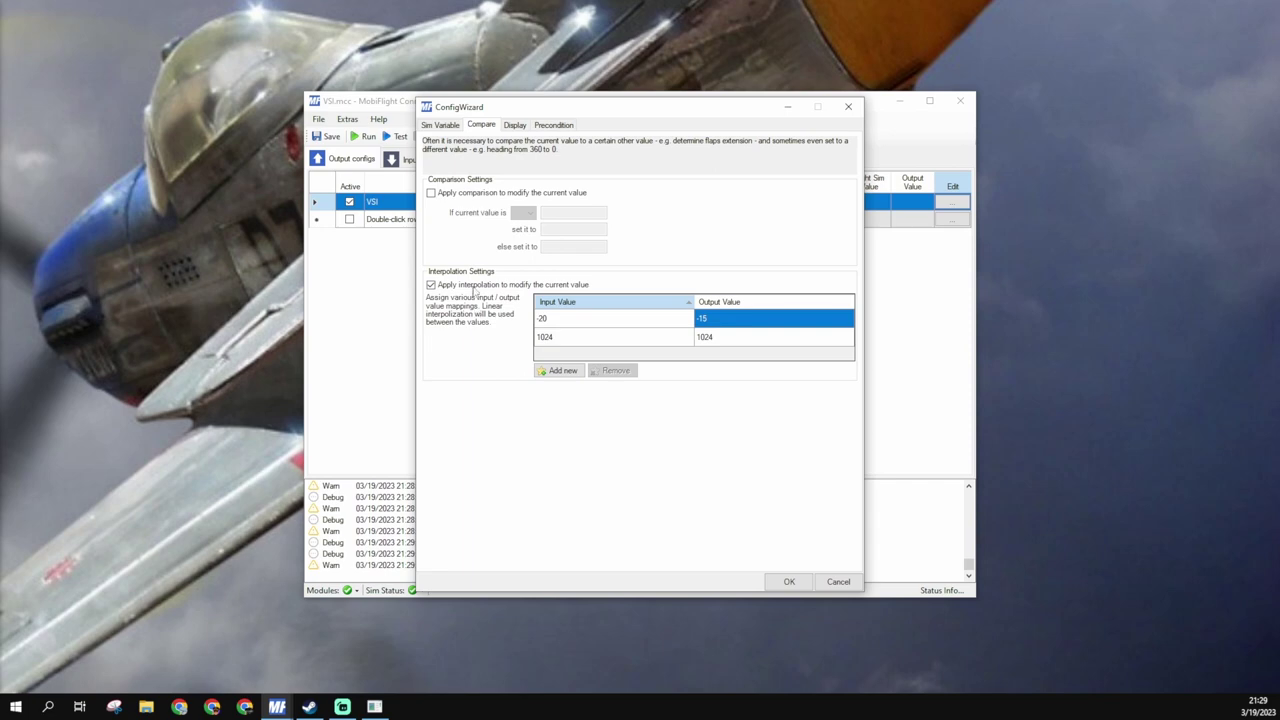
{"action": "double_click", "coordinate": [590, 322]}
{"action": "left_click_drag", "start_coordinate": [557, 318], "coordinate": [466, 312]}
{"action": "type", "text": "-"}
{"action": "left_click", "coordinate": [699, 320]}
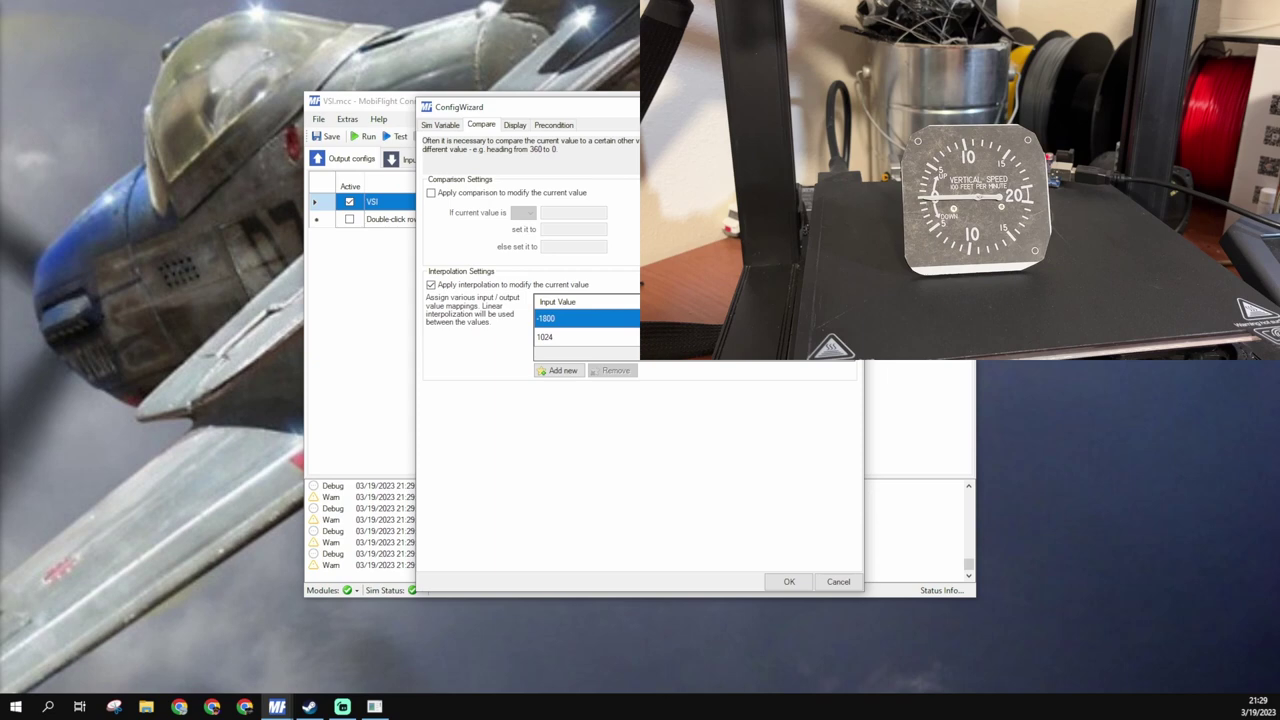
{"action": "left_click", "coordinate": [634, 345]}
{"action": "type", "text": "1800"}
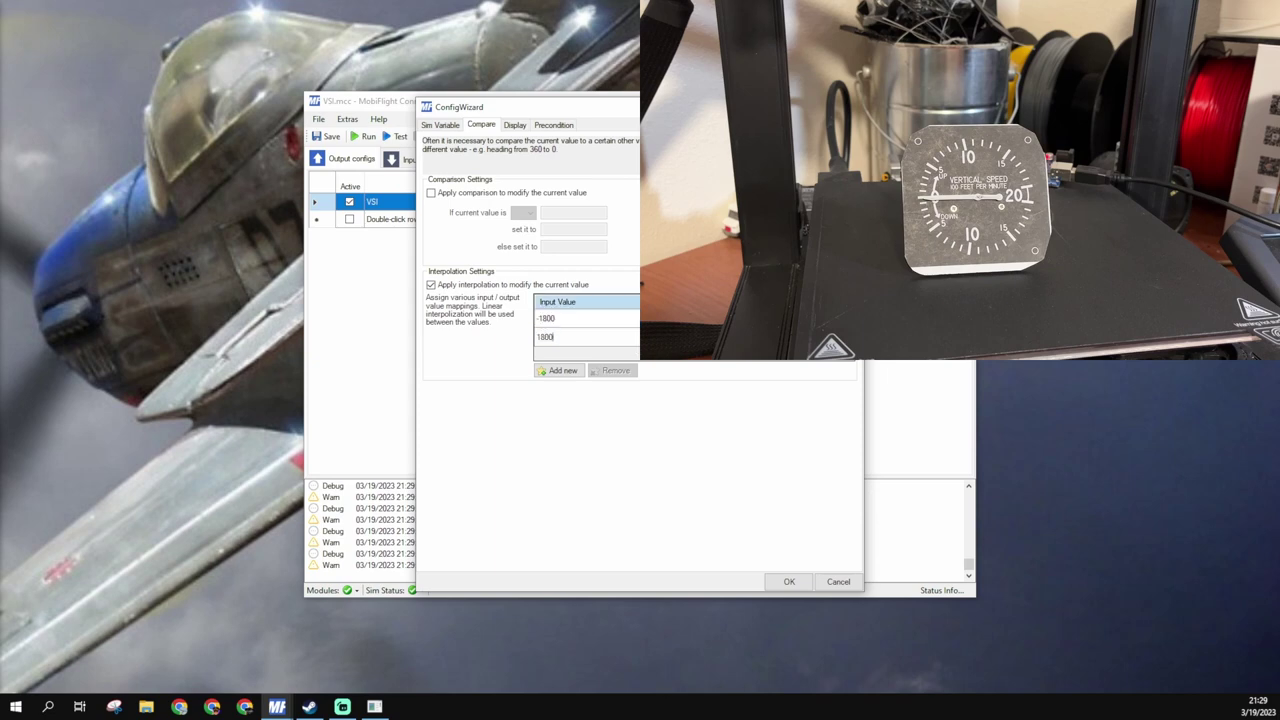
{"action": "key", "text": "Return"}
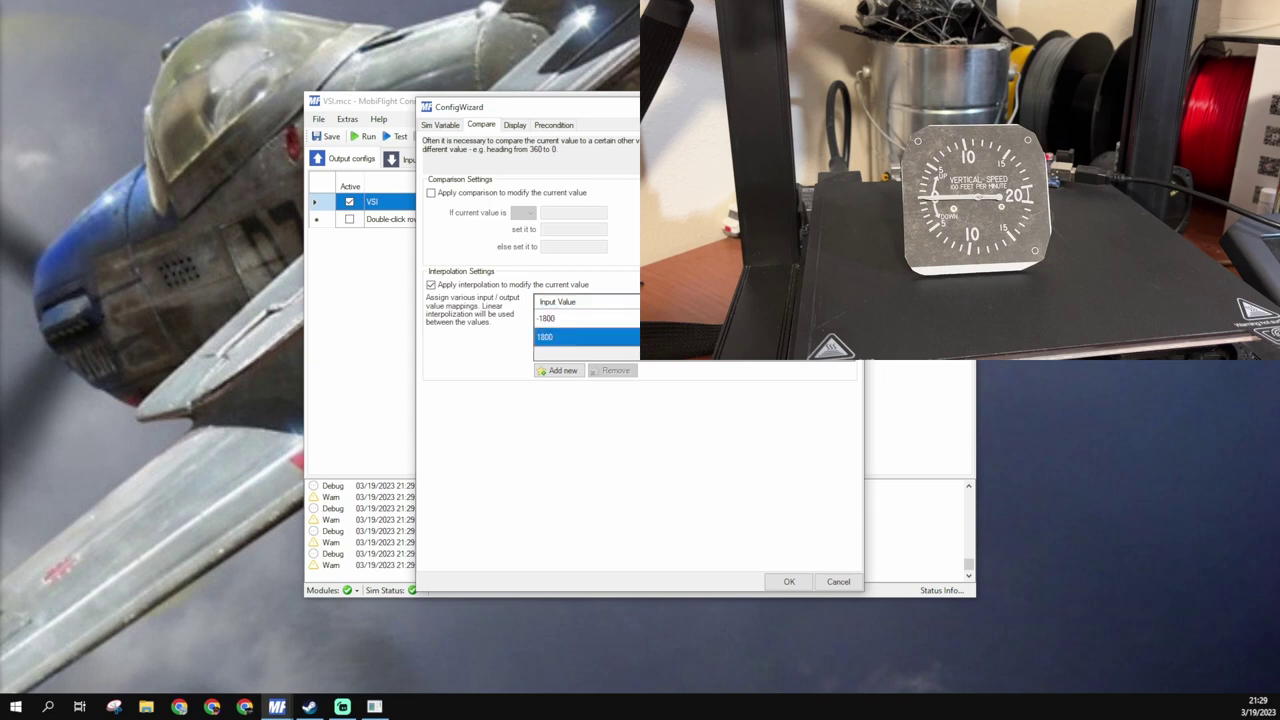
{"action": "left_click", "coordinate": [548, 318]}
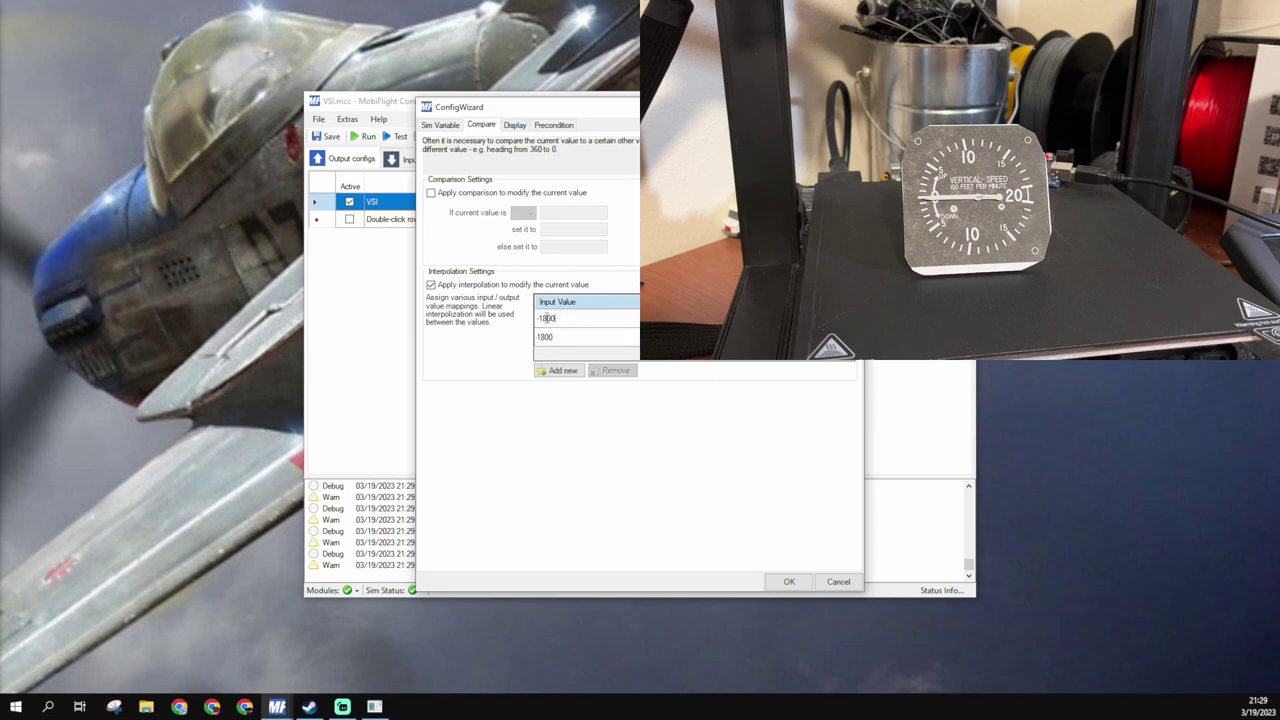
Step: Test the gauge at -158 and +158 steps with the new mapping, then accept with OK
{"action": "left_click", "coordinate": [518, 127]}
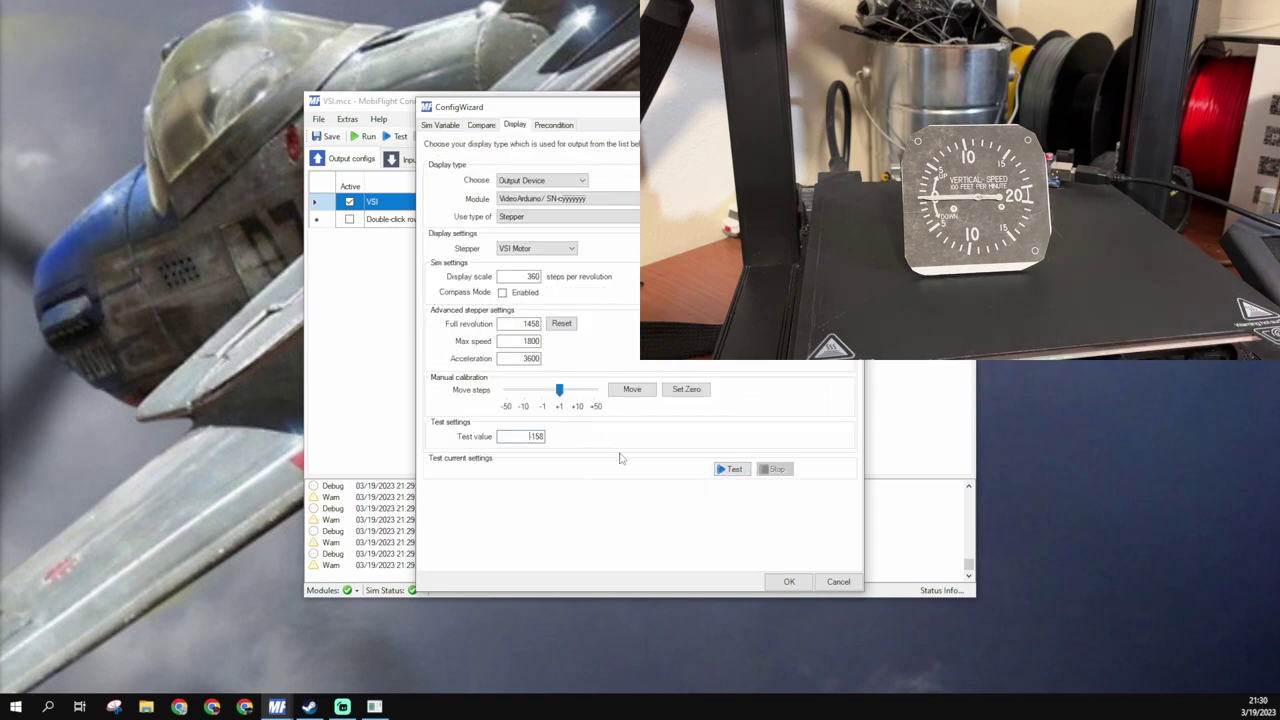
{"action": "left_click", "coordinate": [731, 469]}
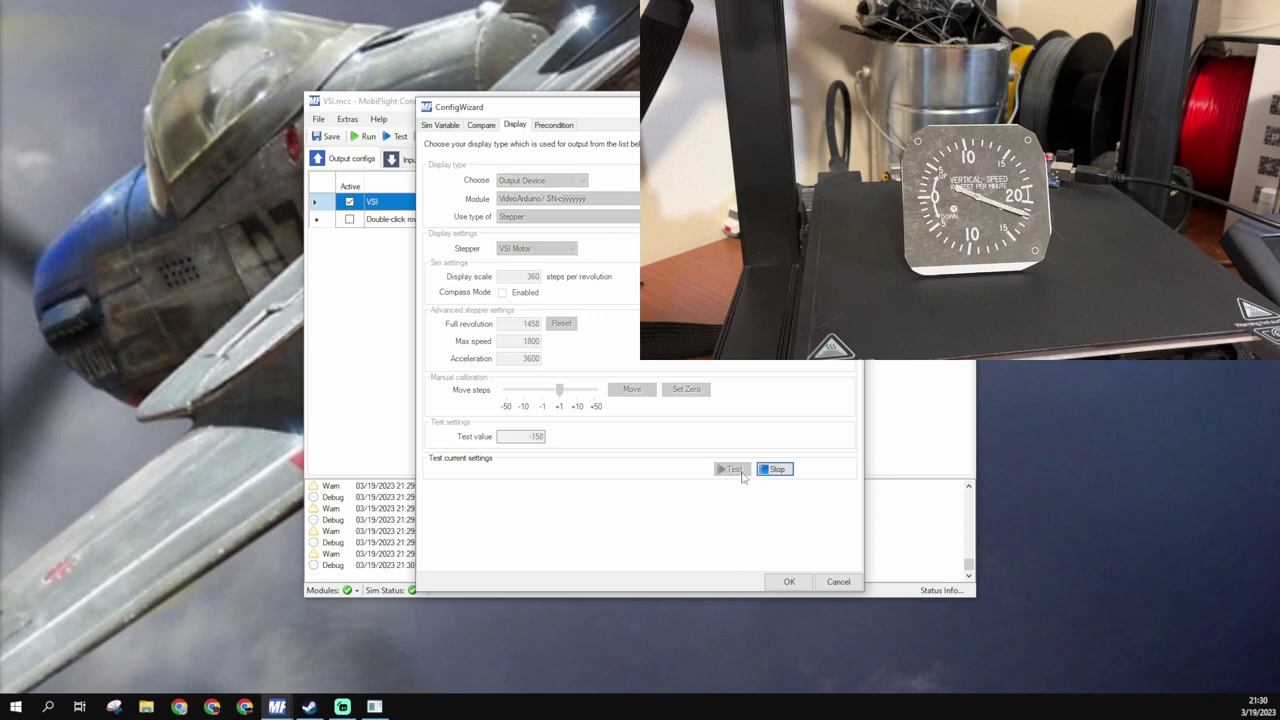
{"action": "left_click", "coordinate": [484, 127]}
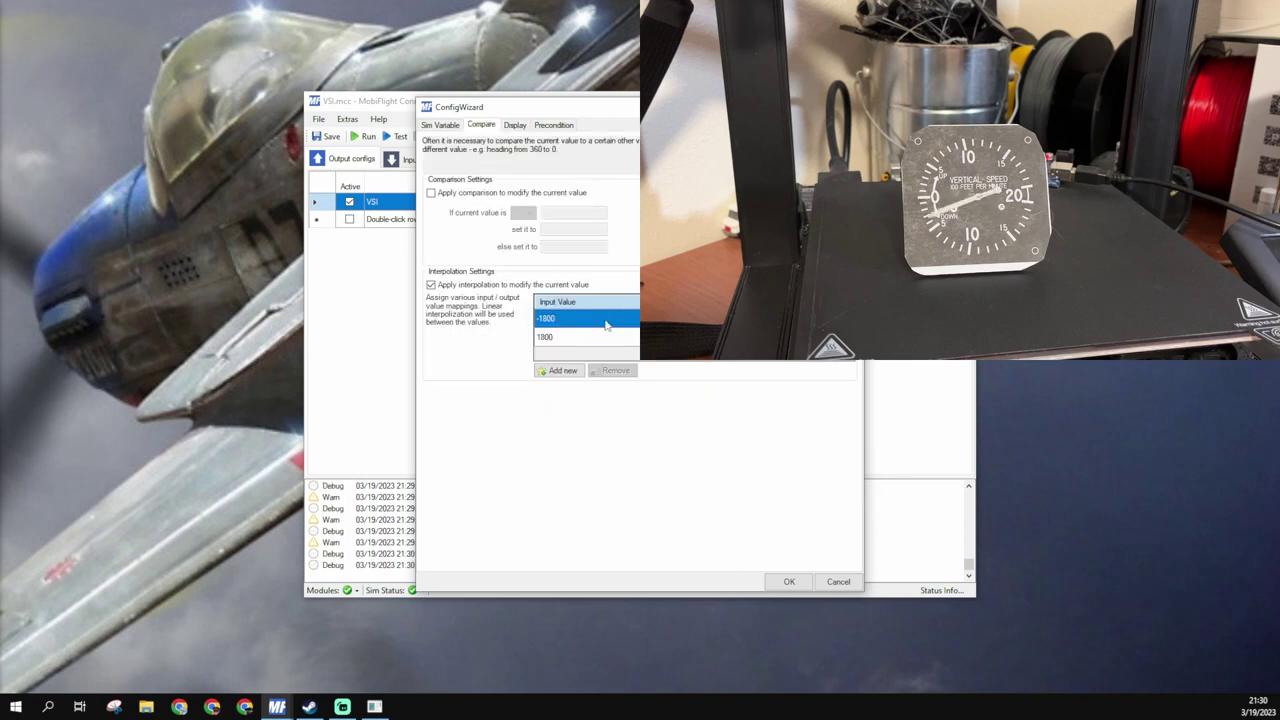
{"action": "left_click", "coordinate": [513, 124]}
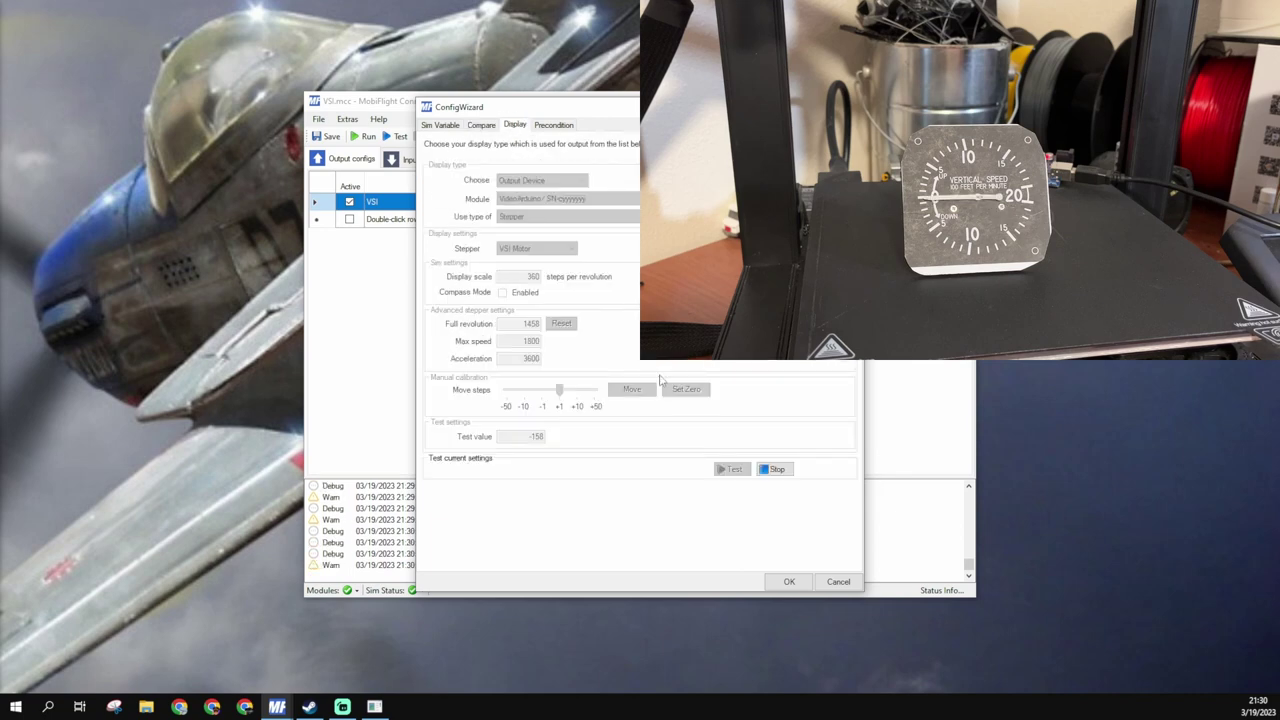
{"action": "left_click", "coordinate": [775, 469]}
{"action": "left_click", "coordinate": [531, 436]}
{"action": "key", "text": "BackSpace"}
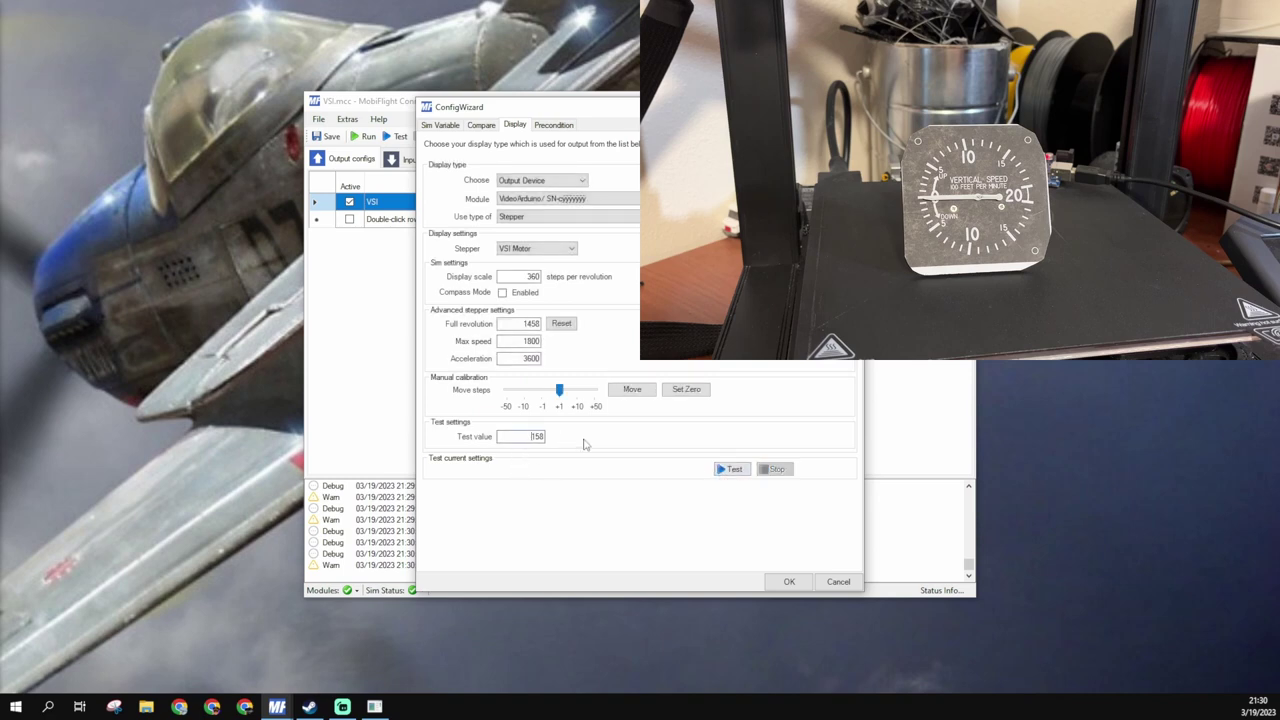
{"action": "left_click", "coordinate": [733, 469]}
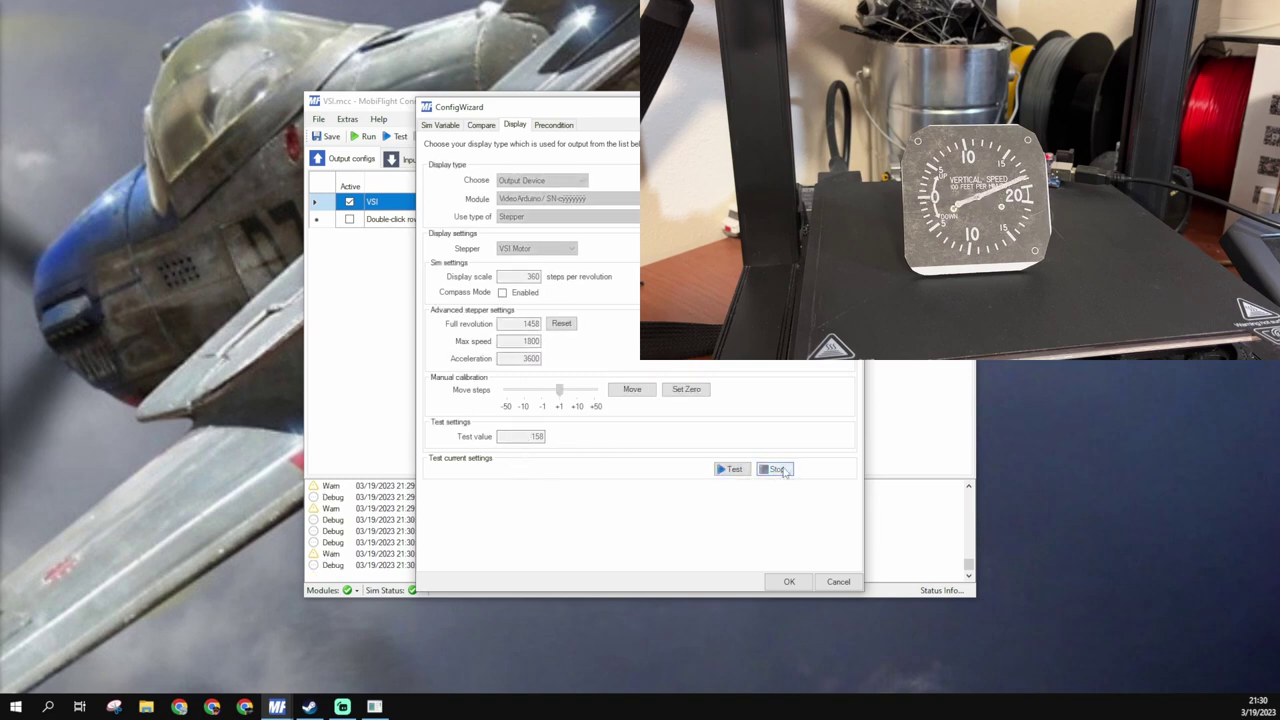
{"action": "left_click", "coordinate": [481, 124]}
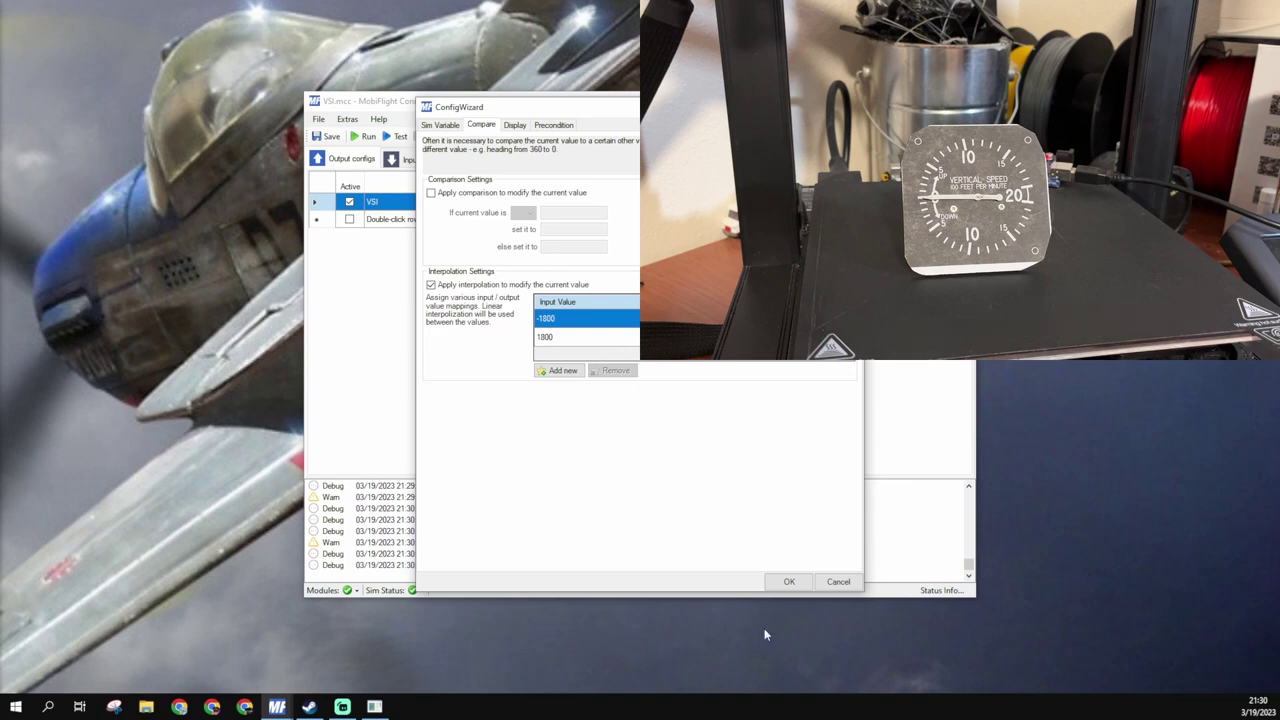
{"action": "left_click", "coordinate": [789, 581]}
Step: Save the MobiFlight config and raise the X-Plane aircraft to maximum altitude on the map
{"action": "left_click", "coordinate": [341, 140]}
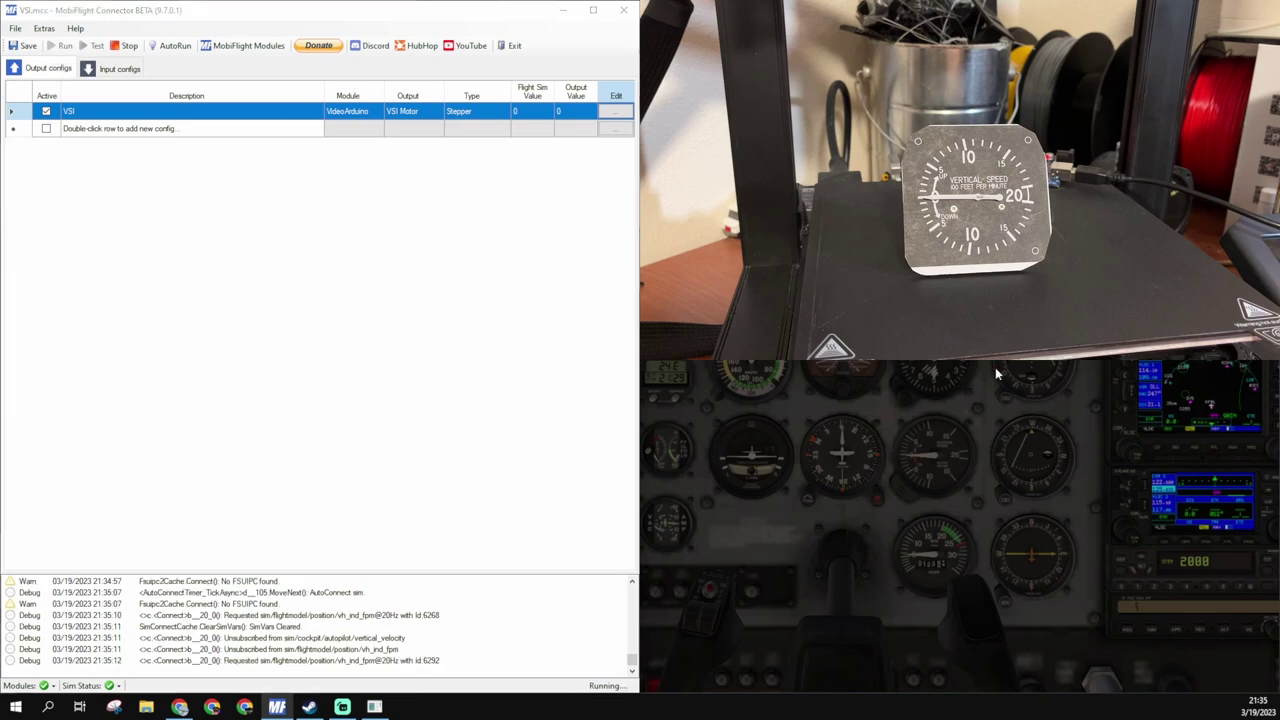
{"action": "key", "text": "m"}
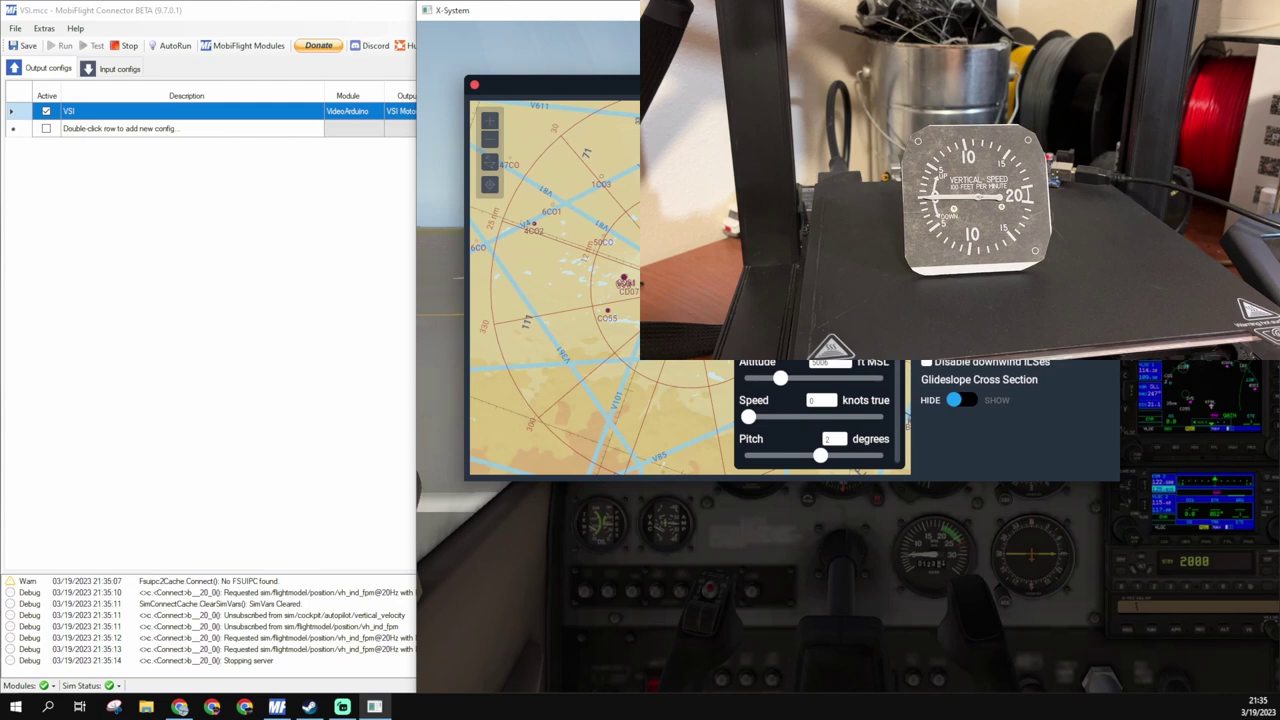
{"action": "left_click_drag", "start_coordinate": [780, 378], "coordinate": [921, 381]}
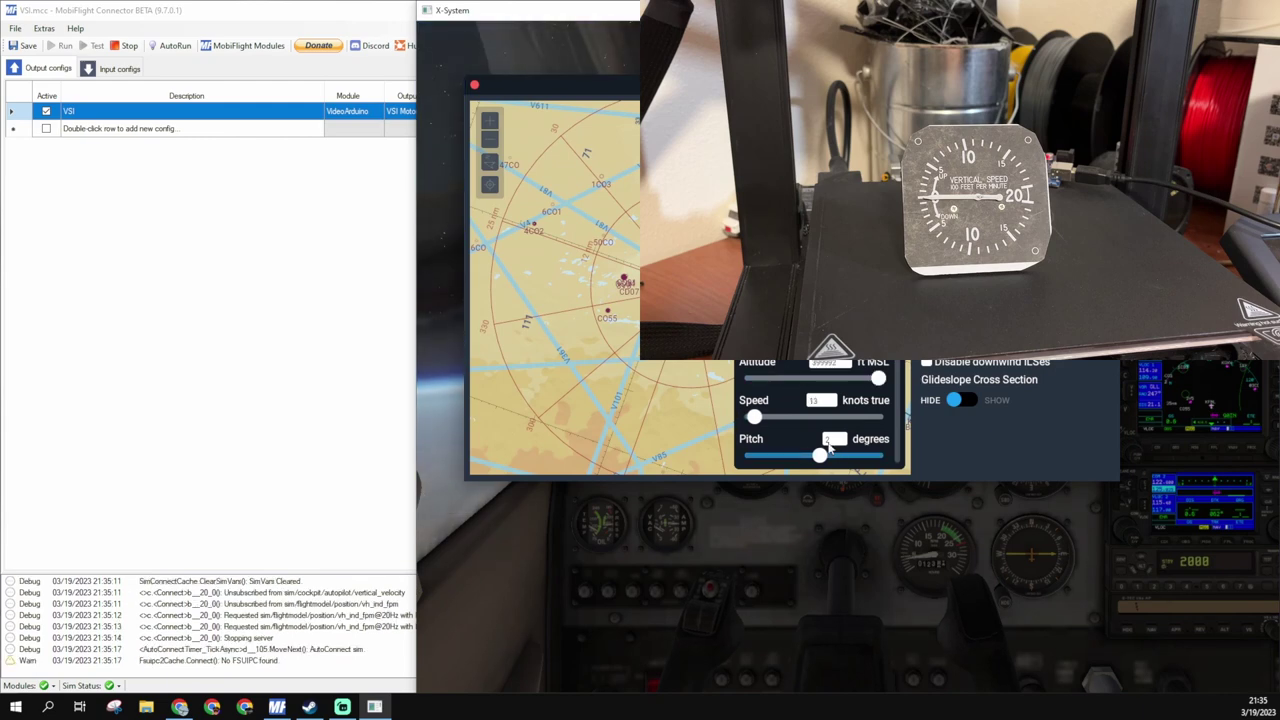
{"action": "left_click", "coordinate": [405, 385]}
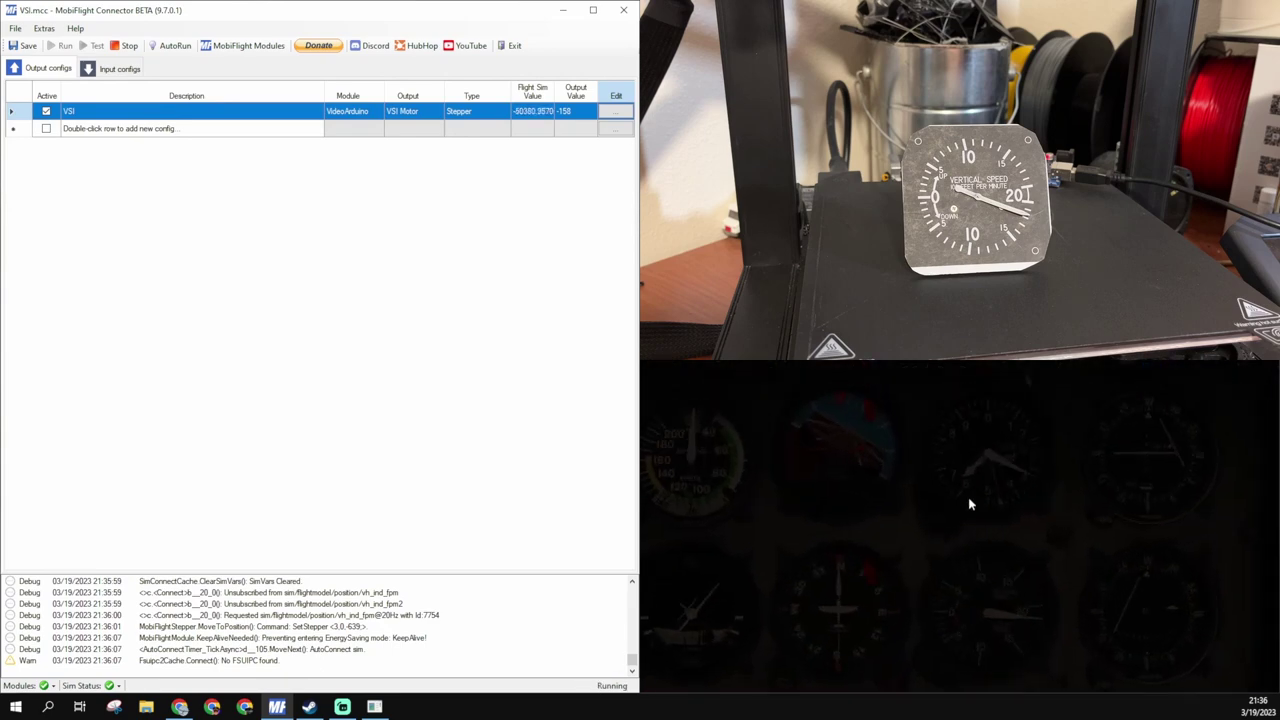
{"action": "left_click", "coordinate": [968, 500]}
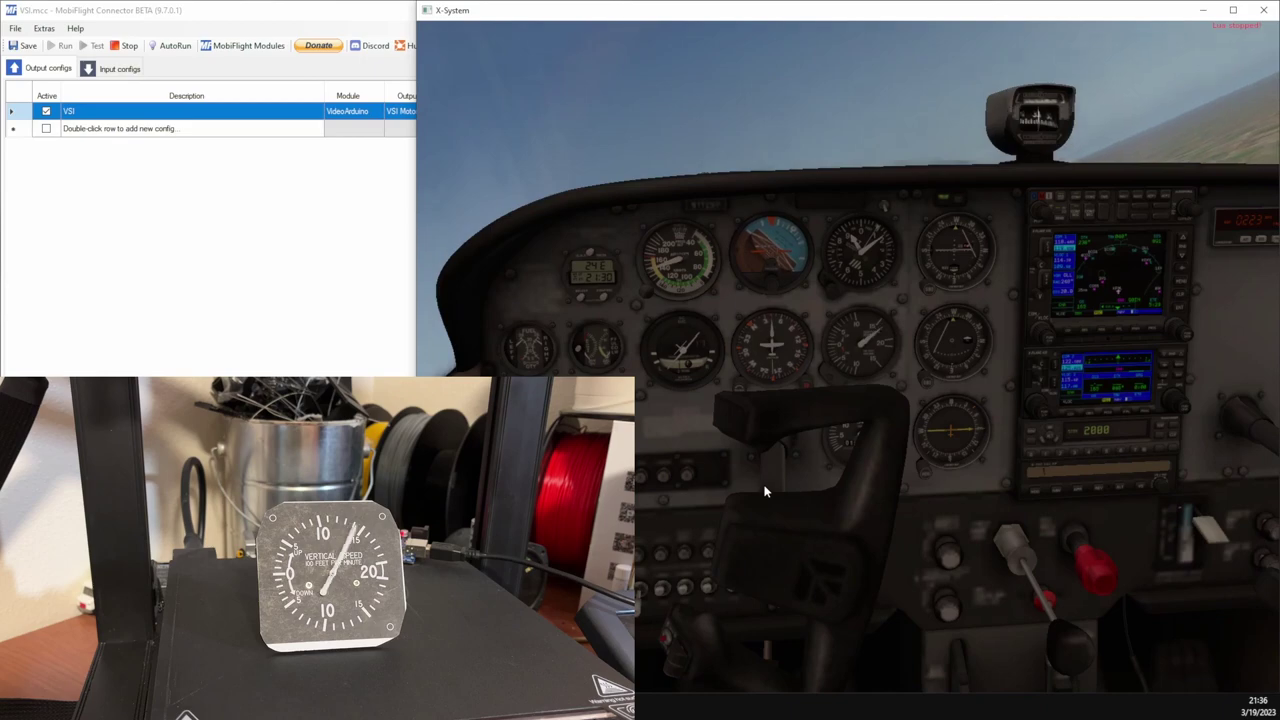
Step: Switch from X-Plane back to MobiFlight Connector
{"action": "key", "text": "alt+Tab"}
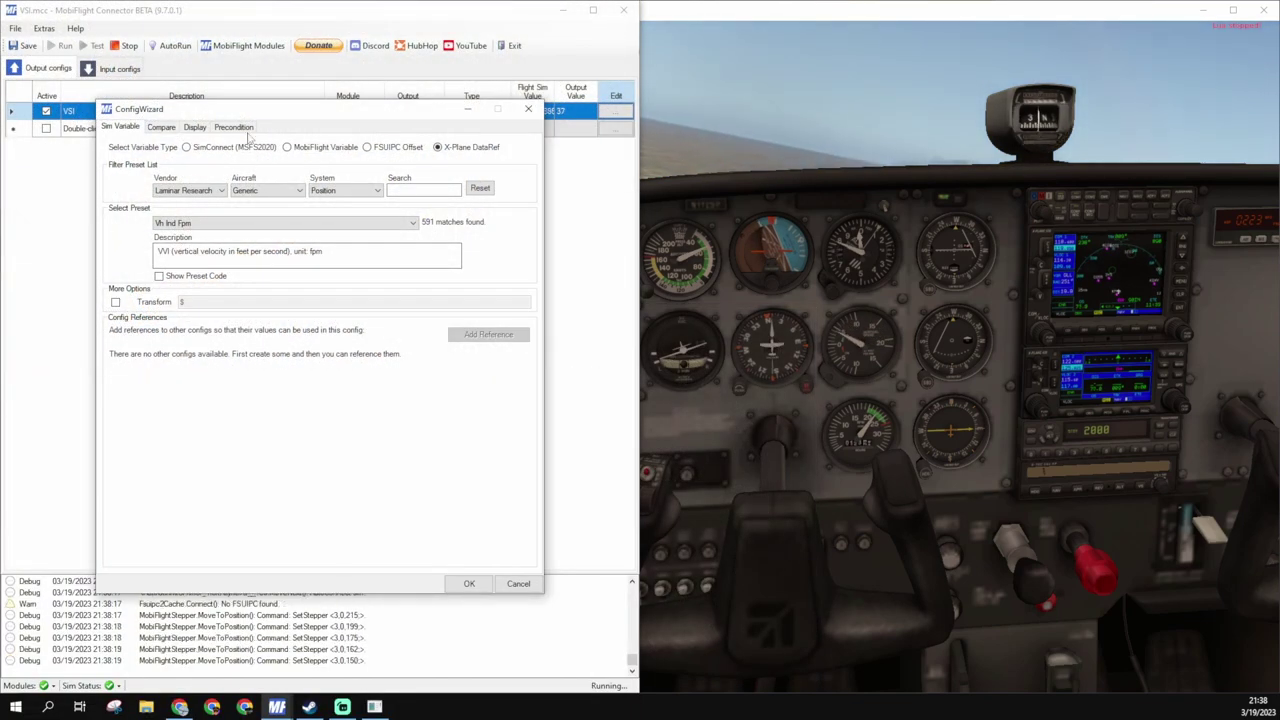
Step: On the Compare tab, start retyping the second interpolation input, entering 200
{"action": "left_click", "coordinate": [161, 127]}
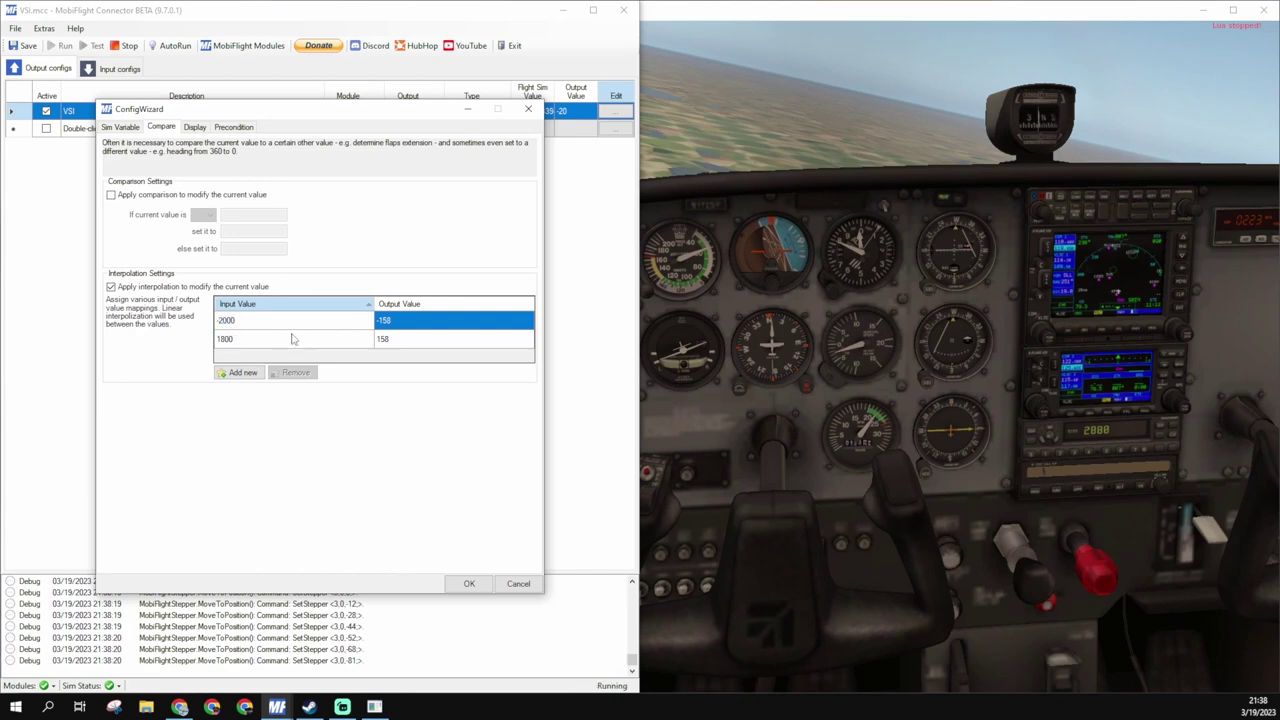
{"action": "left_click", "coordinate": [293, 340]}
{"action": "type", "text": "200"}
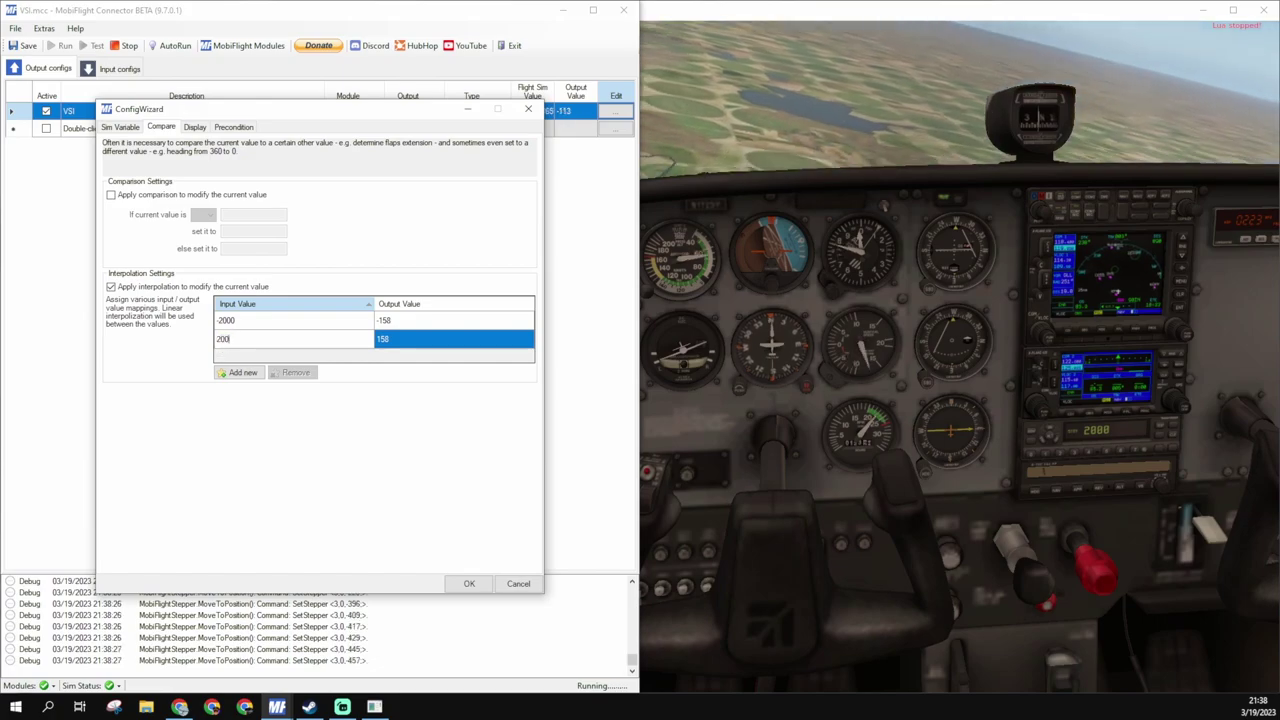